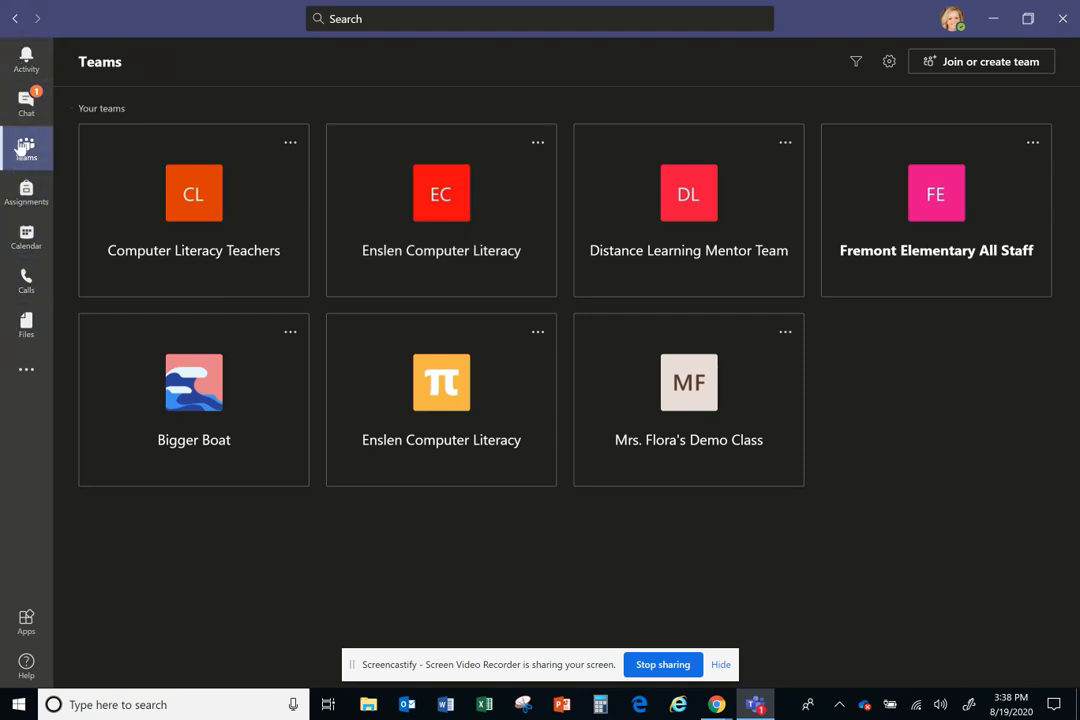
left_click(28, 200)
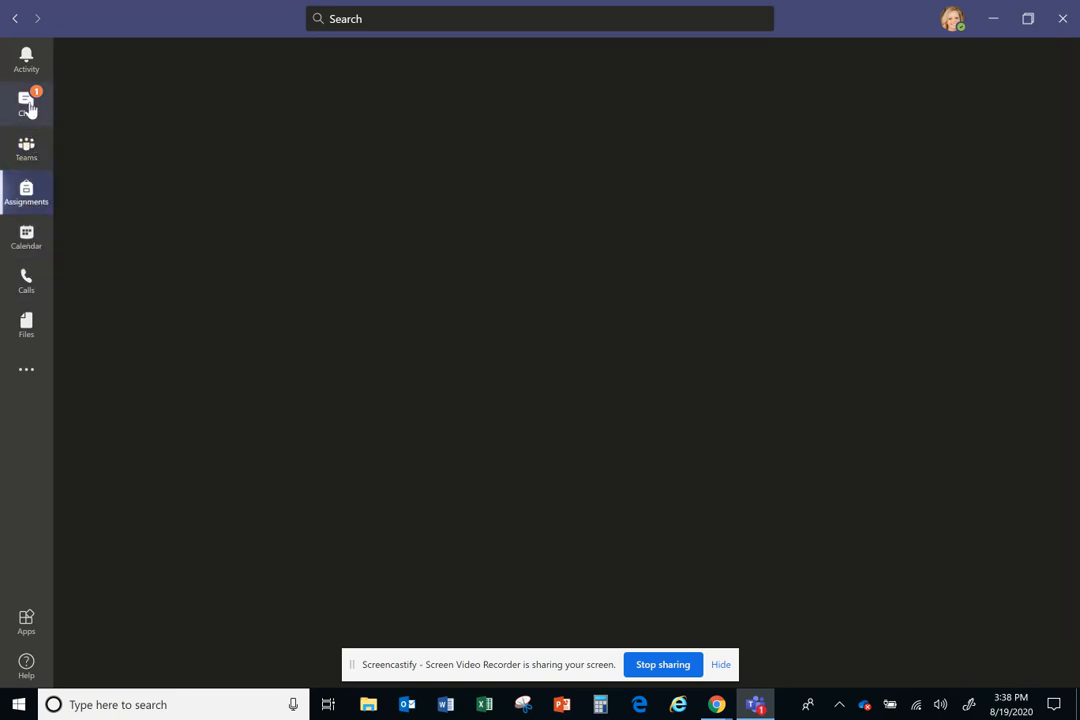
left_click(28, 104)
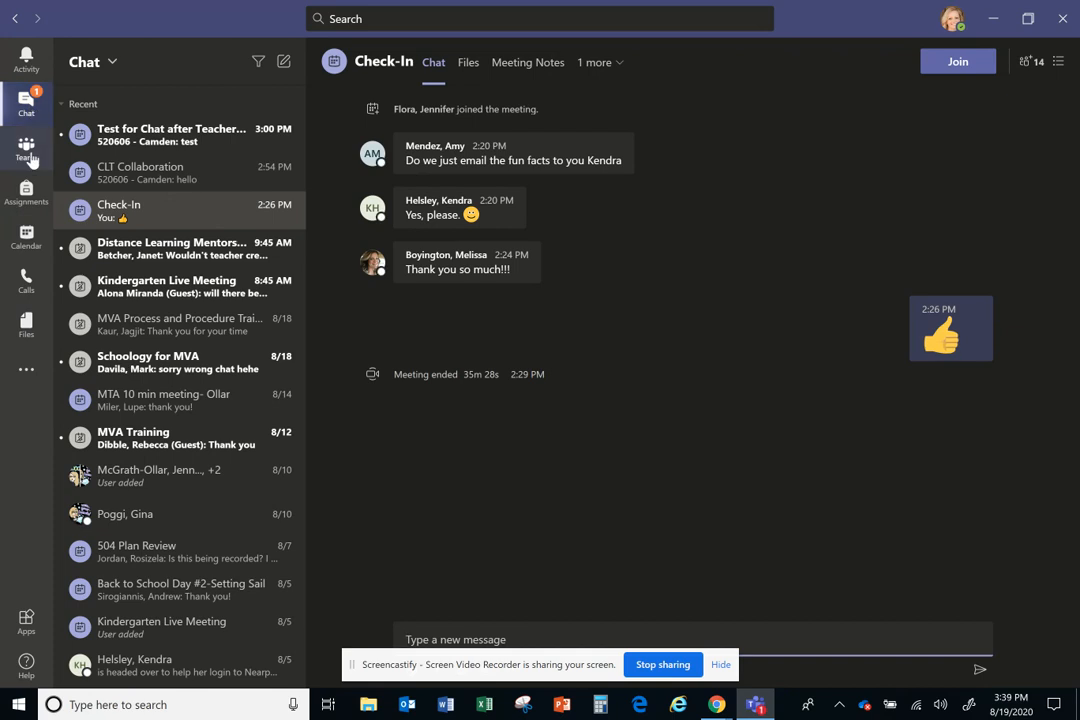
left_click(28, 150)
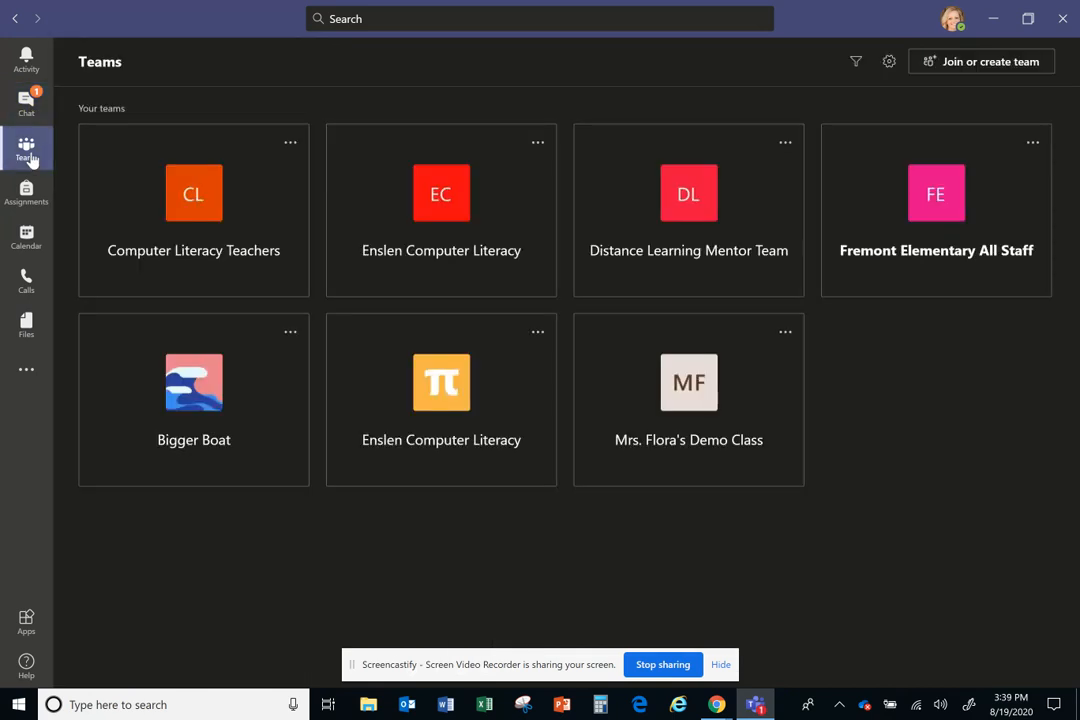
left_click(978, 70)
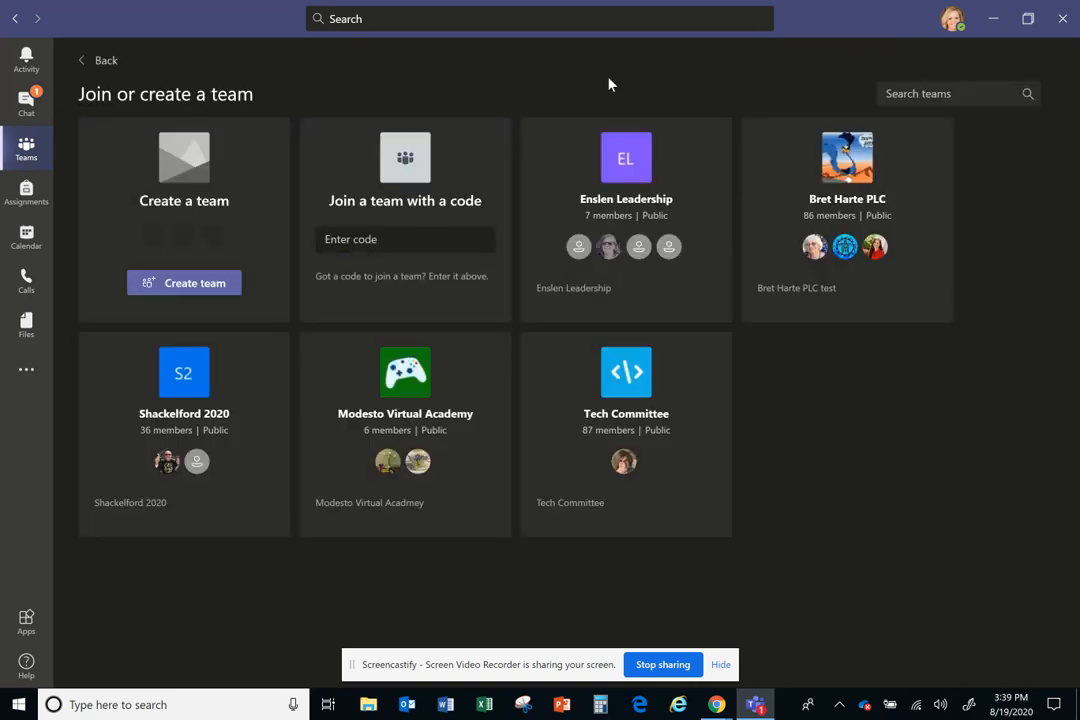
left_click(17, 160)
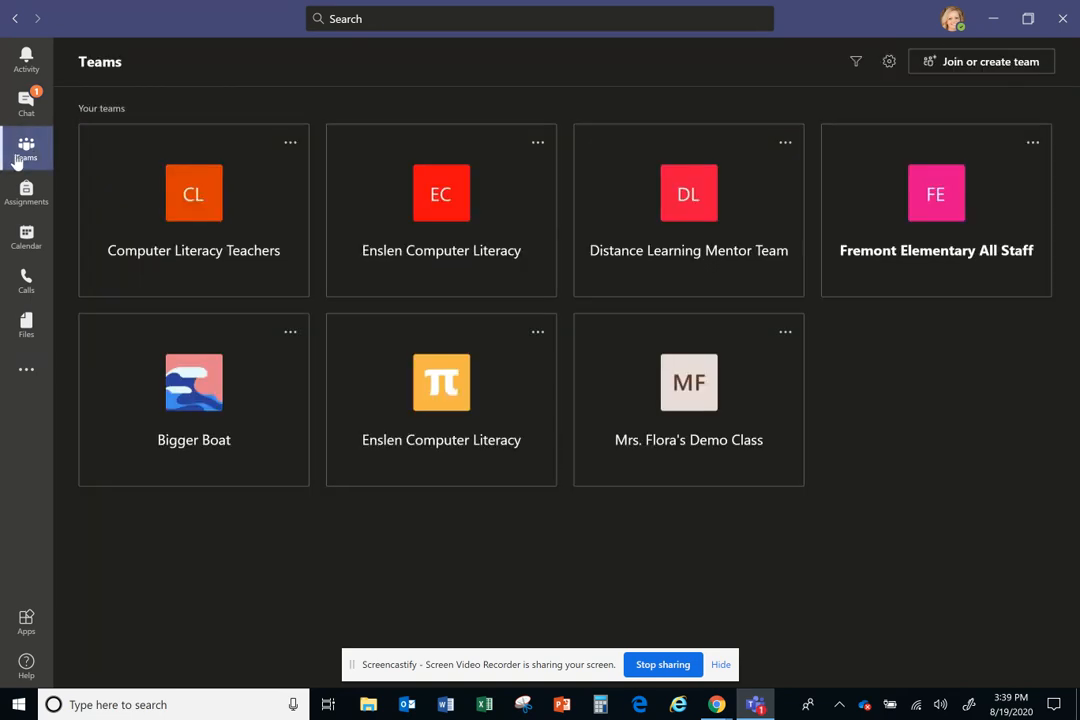
Create a new team of type Class, named with the teacher's title and surname followed by "Classroom".
left_click(985, 62)
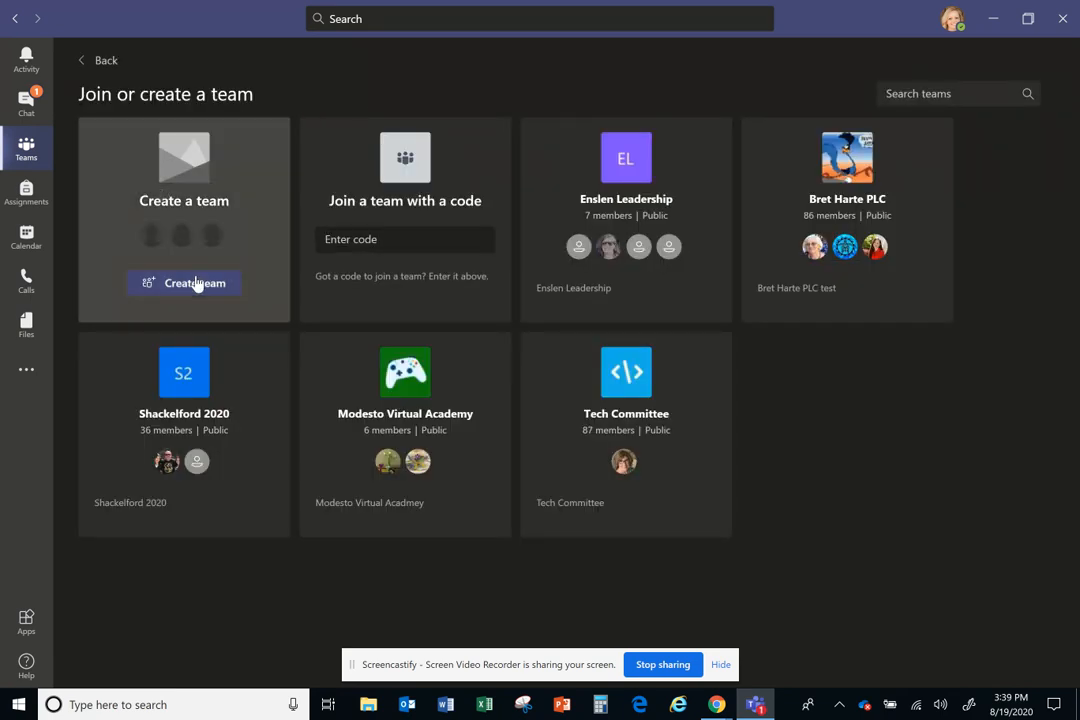
left_click(197, 284)
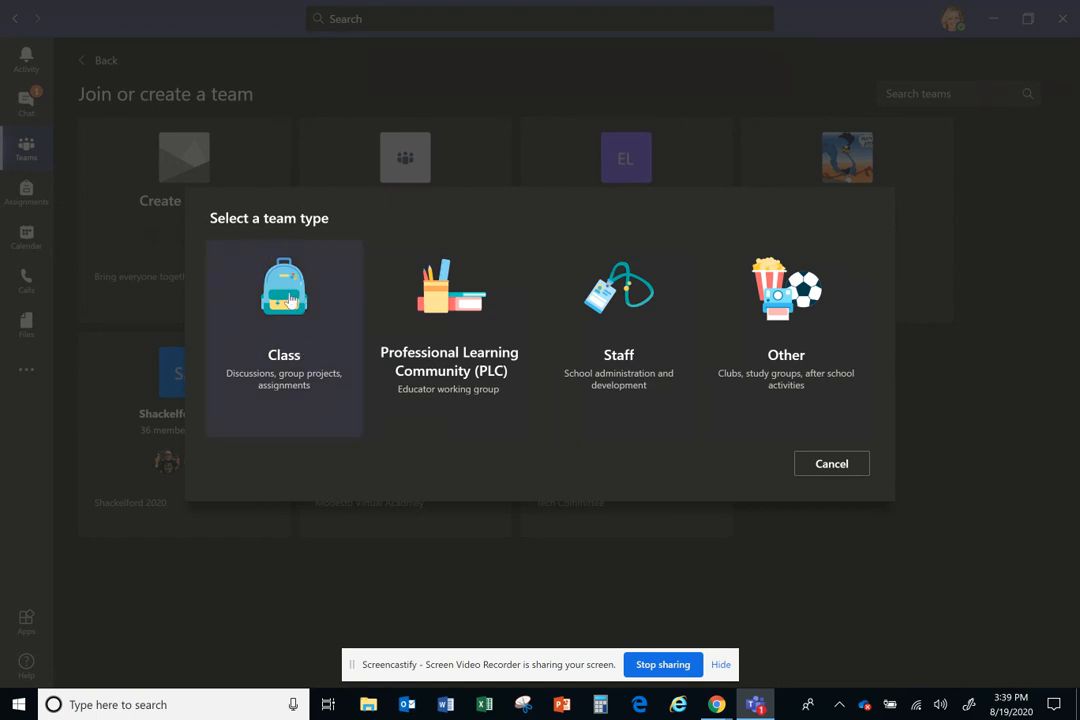
left_click(290, 300)
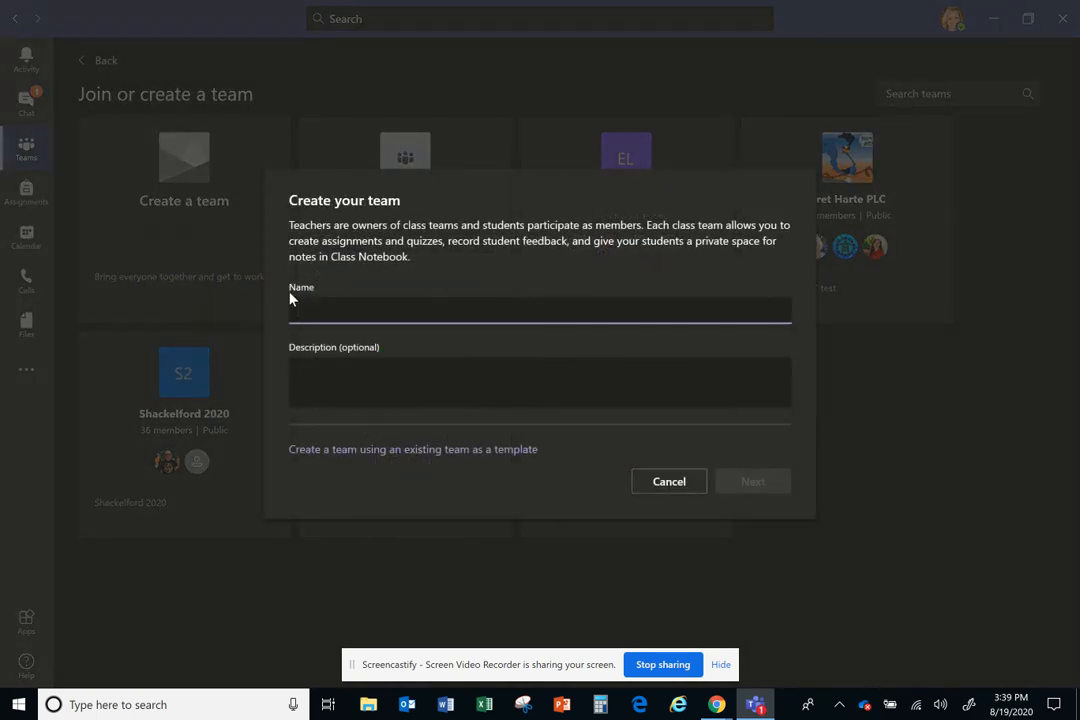
type("Mrs. Fl")
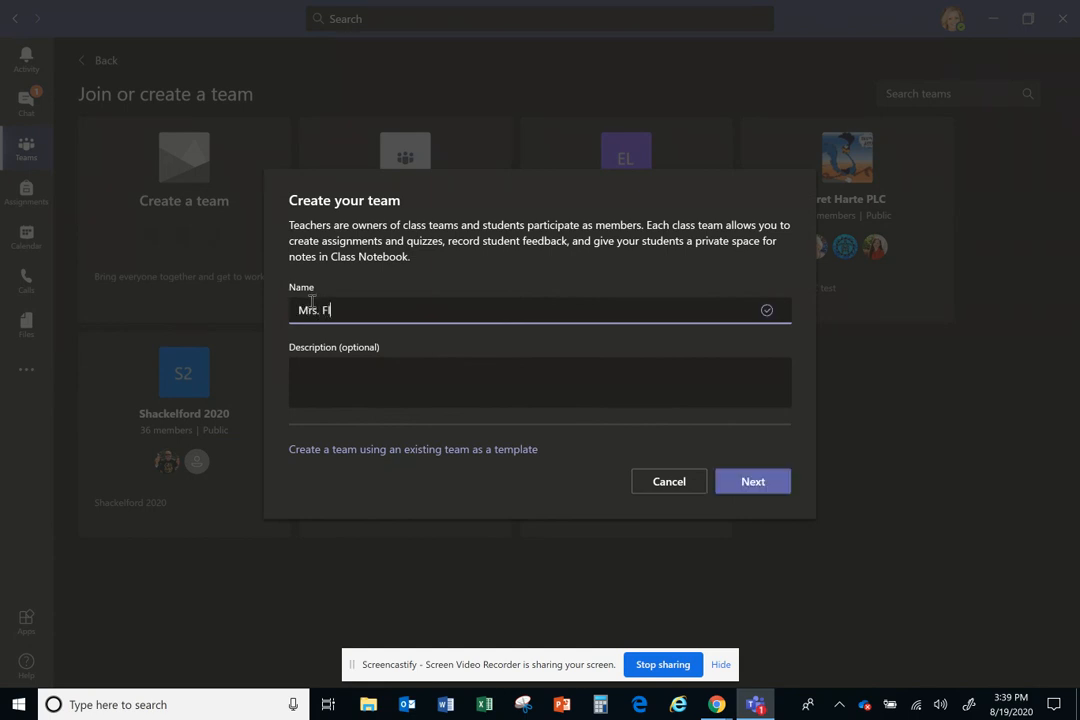
type("ora's Classroom")
key("Return")
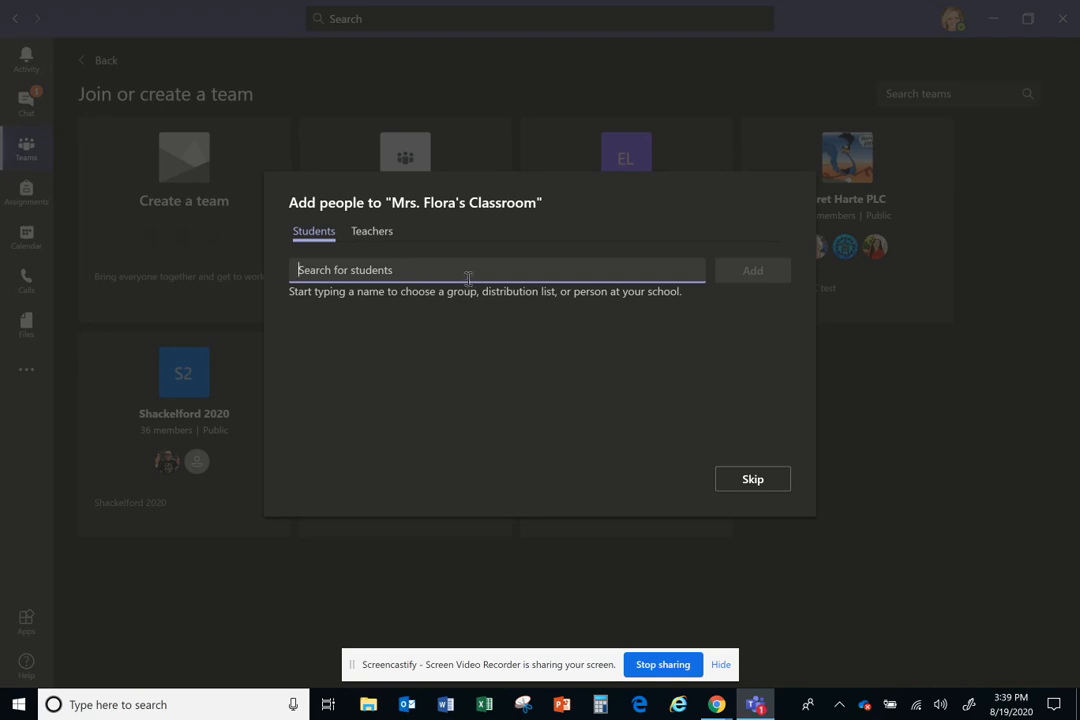
Search for students by the family surname and add the first listed student to the new class team.
type("flora")
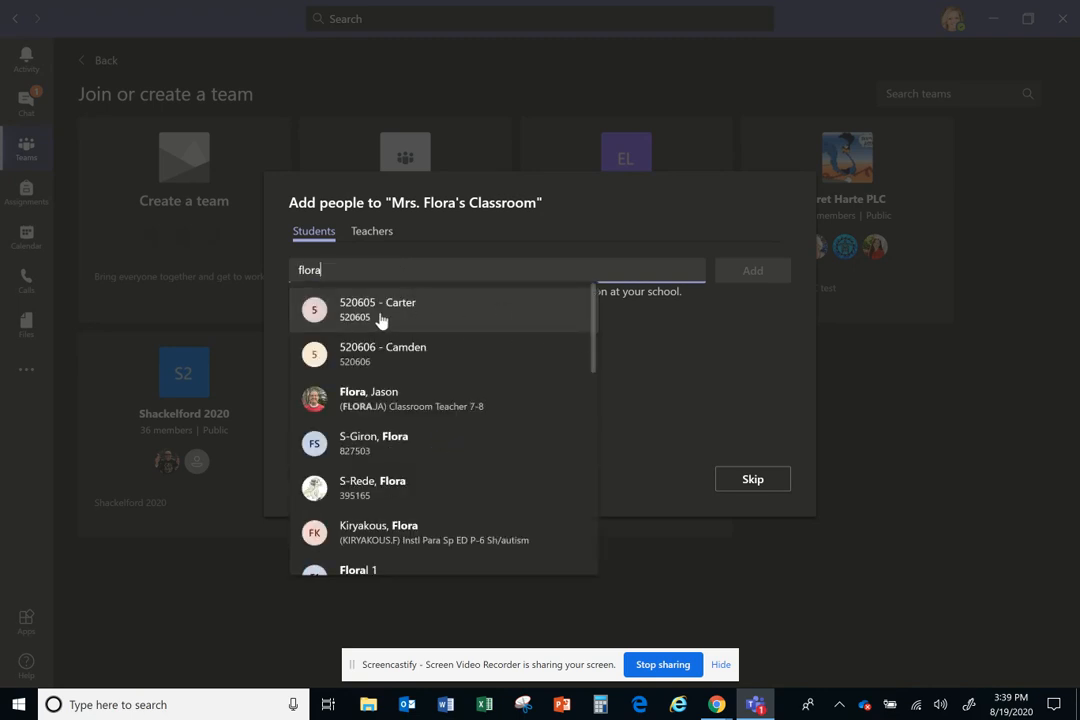
left_click(381, 310)
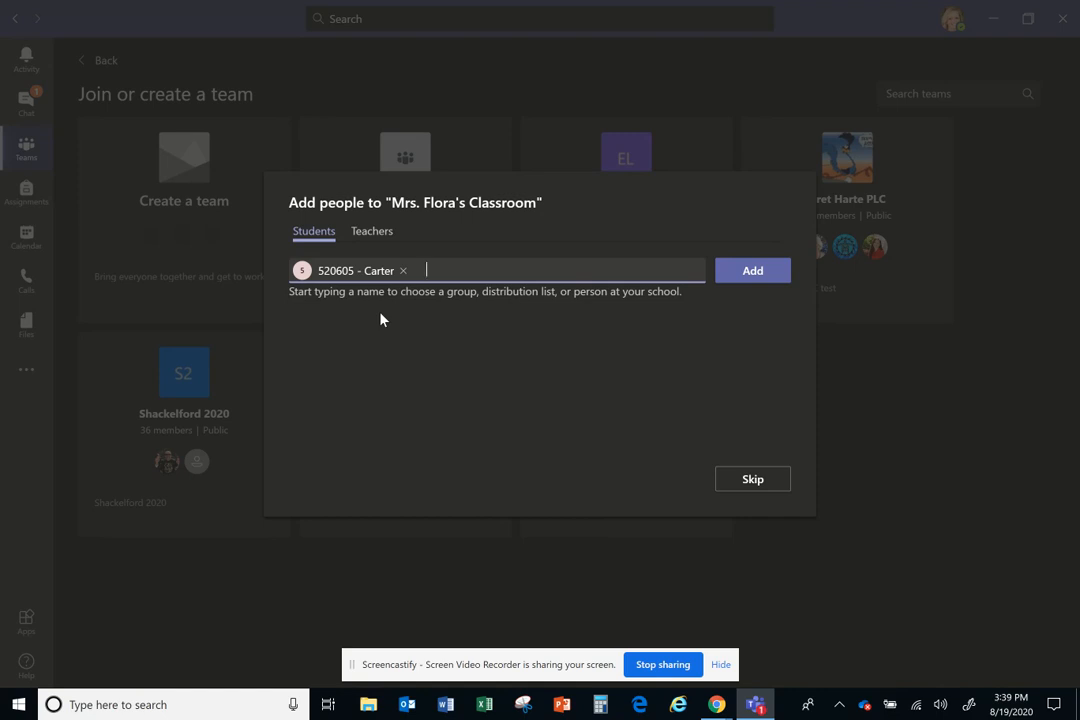
left_click(753, 270)
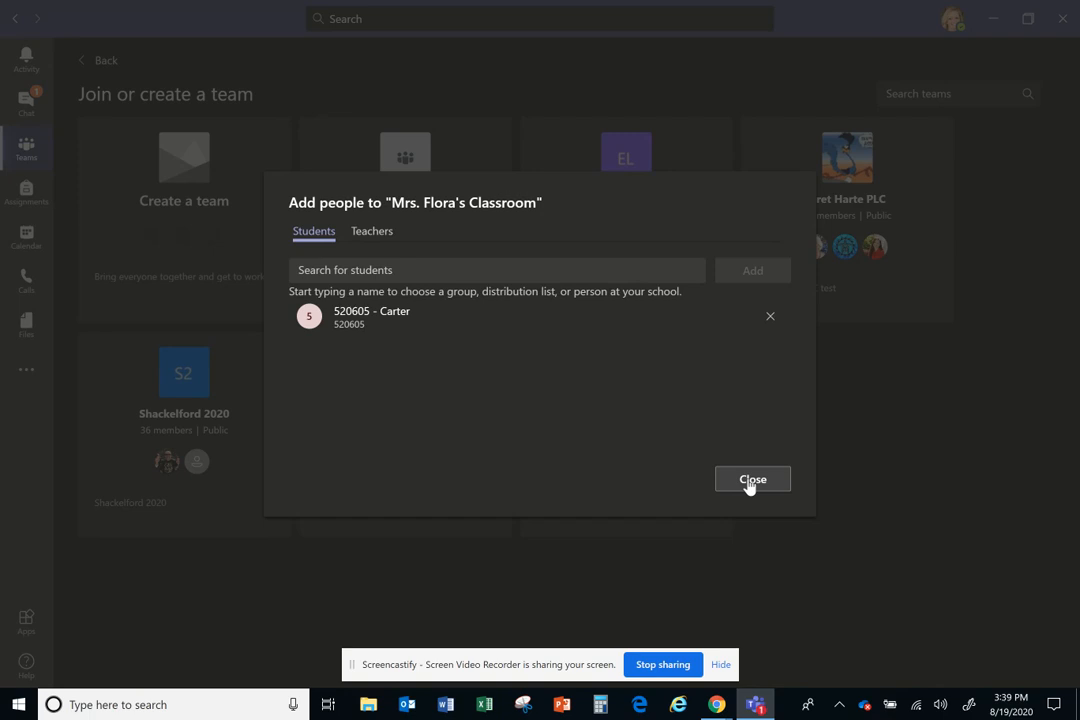
Check where teachers are added, return to the student list, and finish adding people to the class team.
left_click(383, 243)
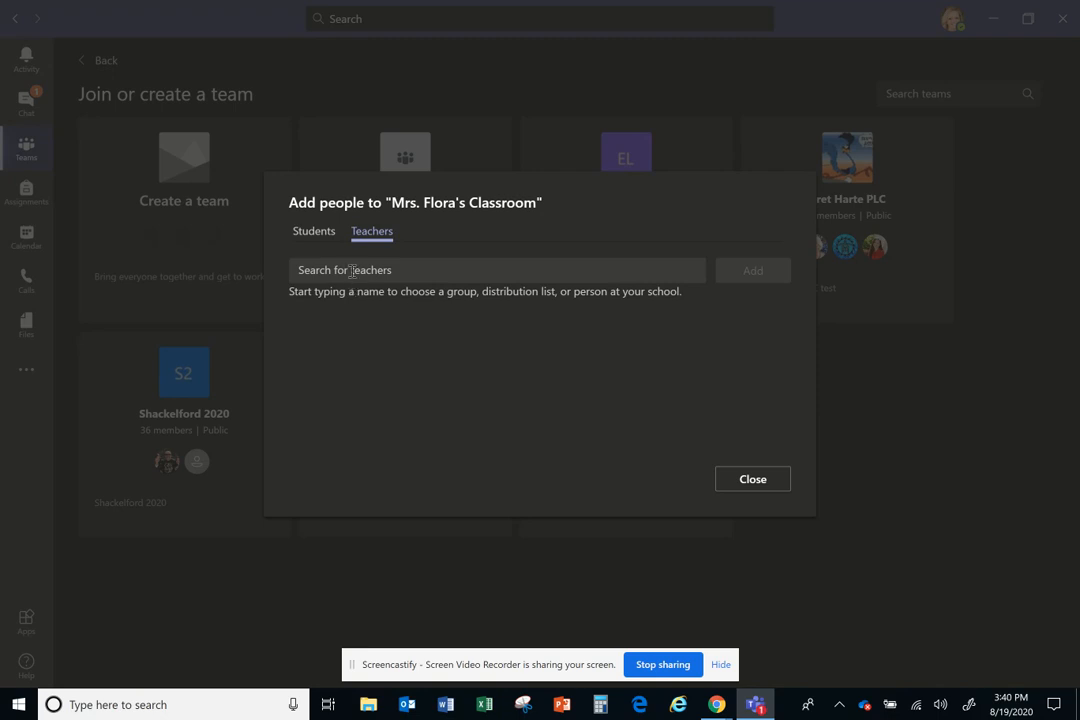
left_click(352, 270)
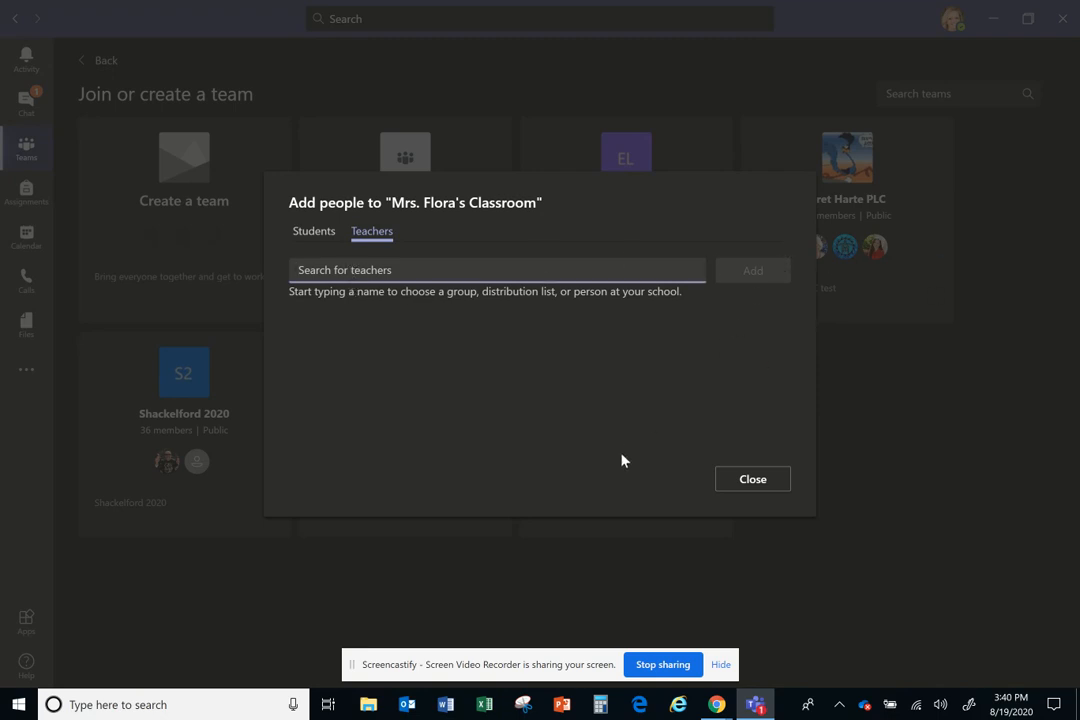
left_click(312, 233)
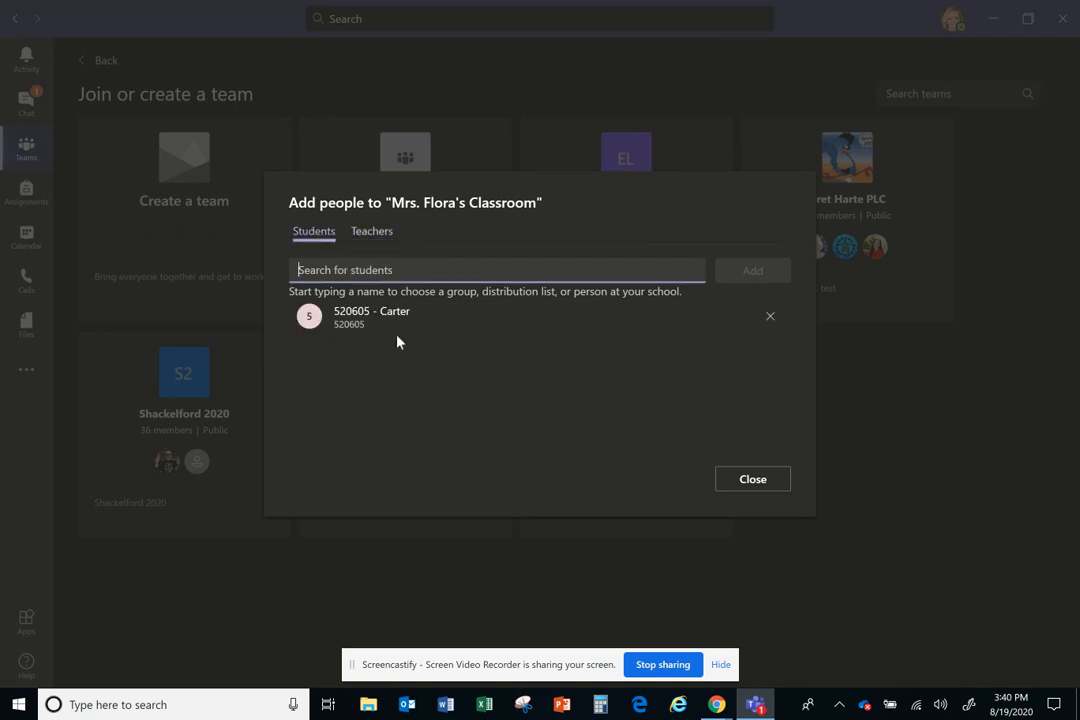
left_click(381, 235)
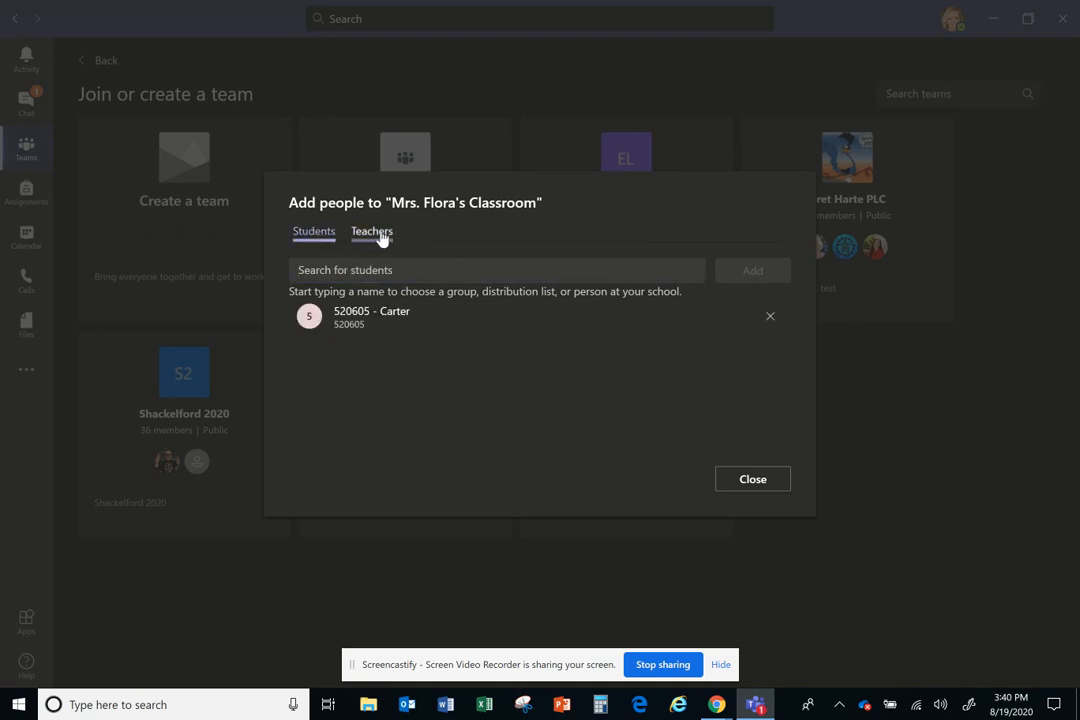
left_click(311, 238)
left_click(757, 483)
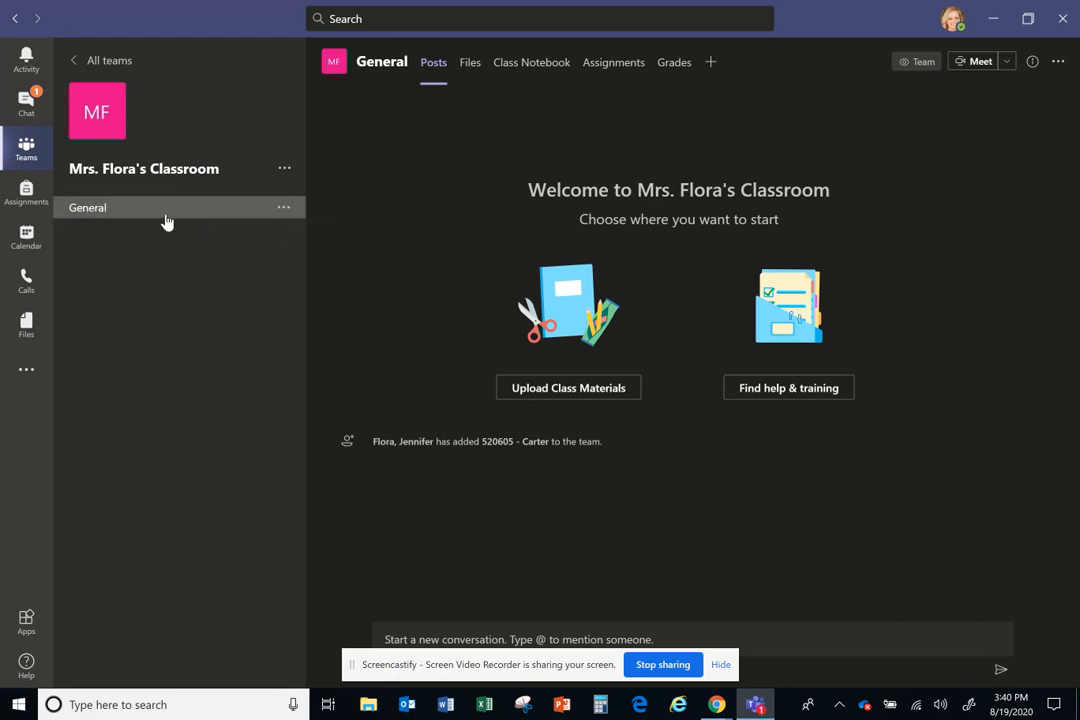
Set the General channel's permissions to "Only owners can post messages".
left_click(284, 210)
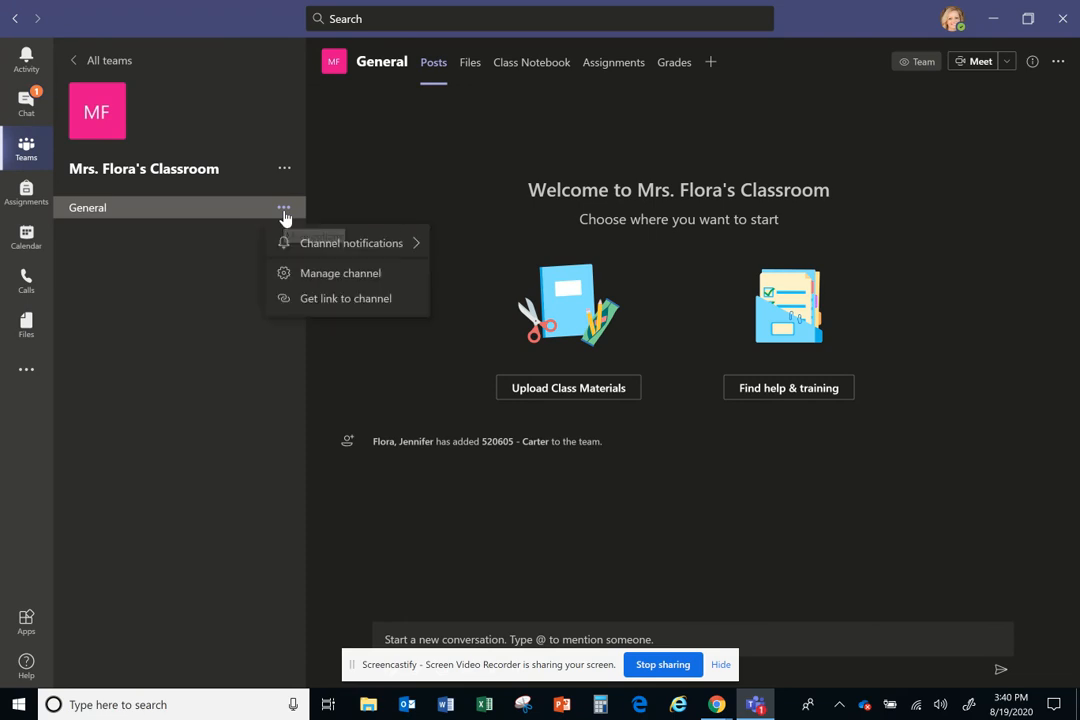
mouse_move(305, 248)
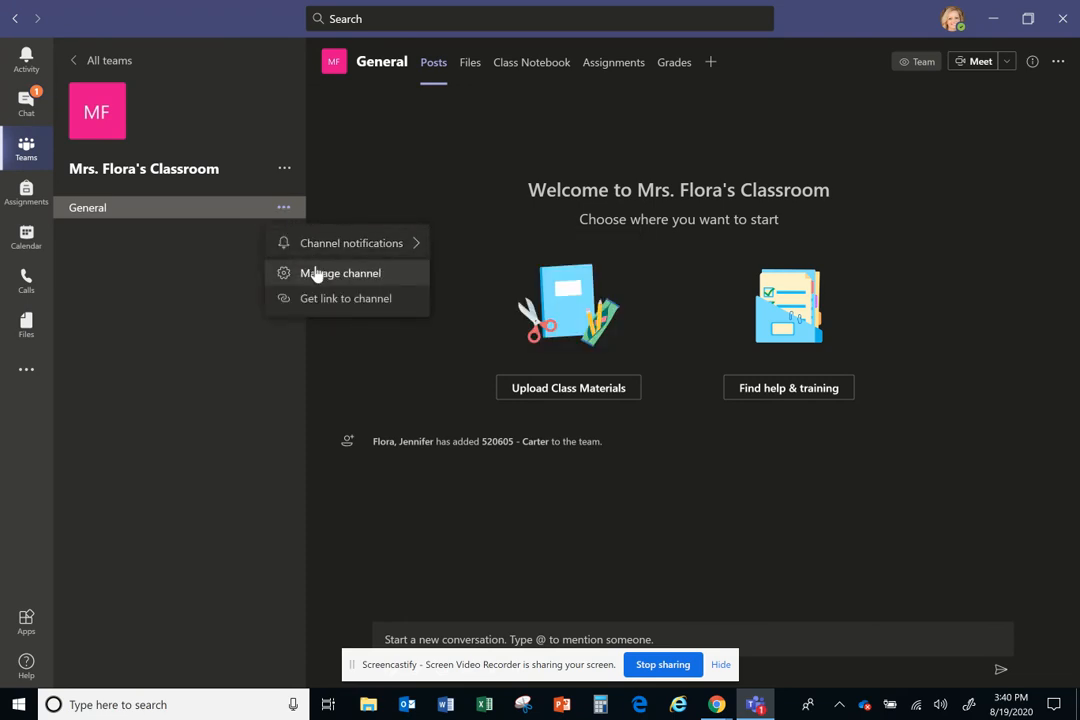
left_click(316, 274)
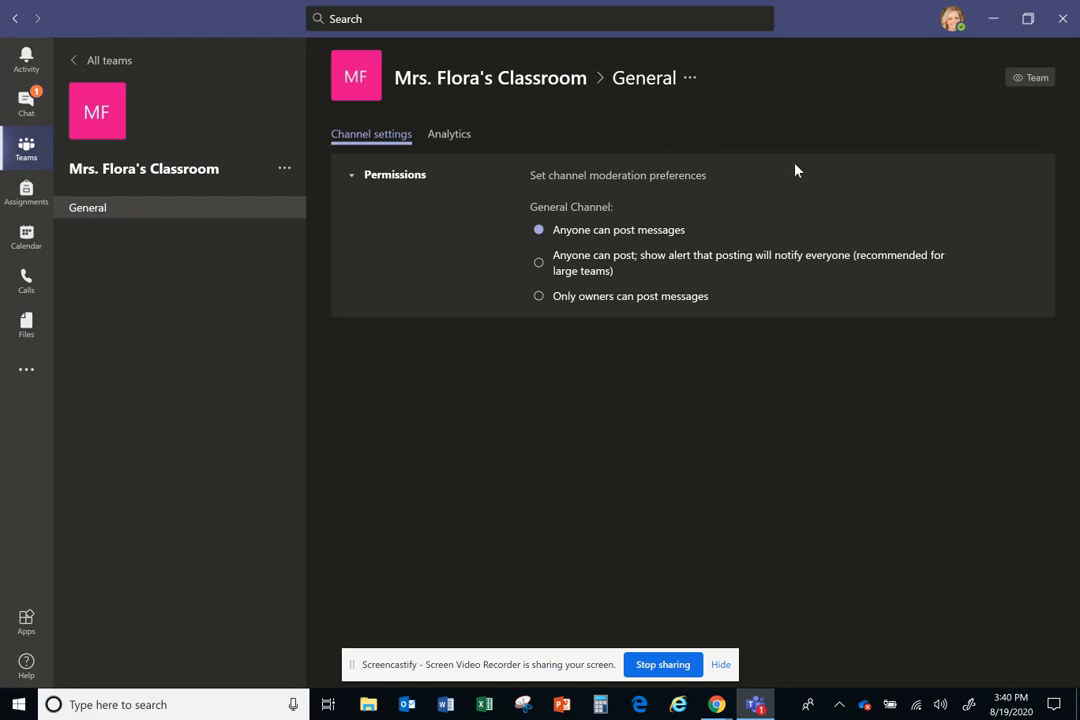
left_click(539, 297)
Examine the class team's owners, members and guests, and its channels in the team management page.
left_click(276, 171)
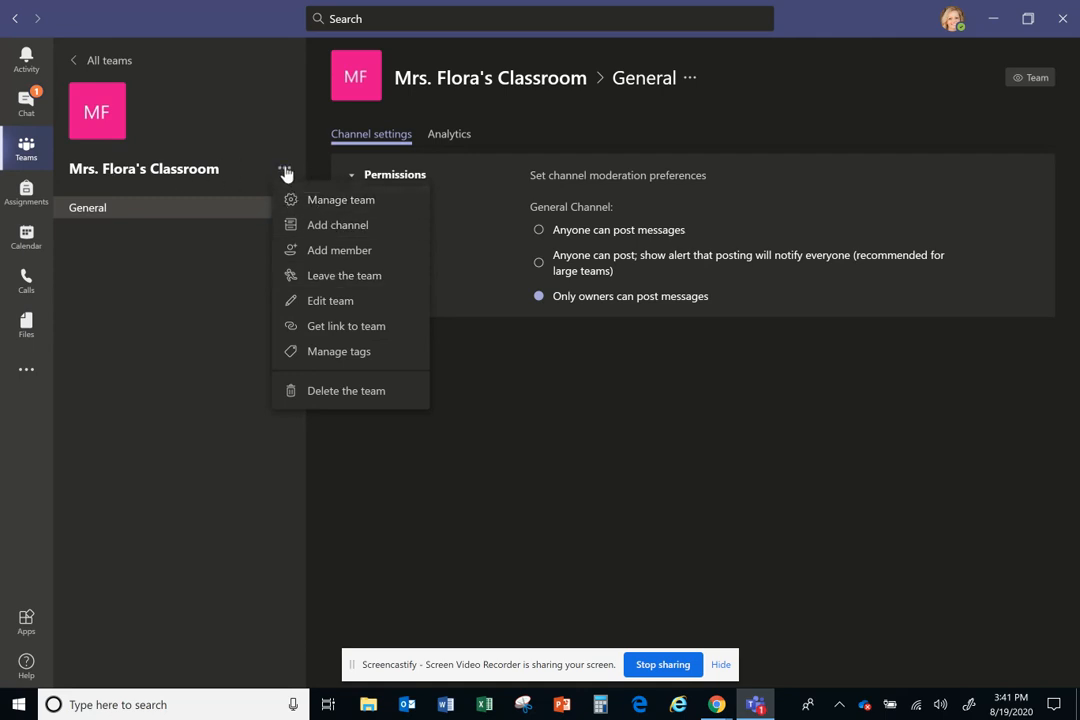
left_click(341, 203)
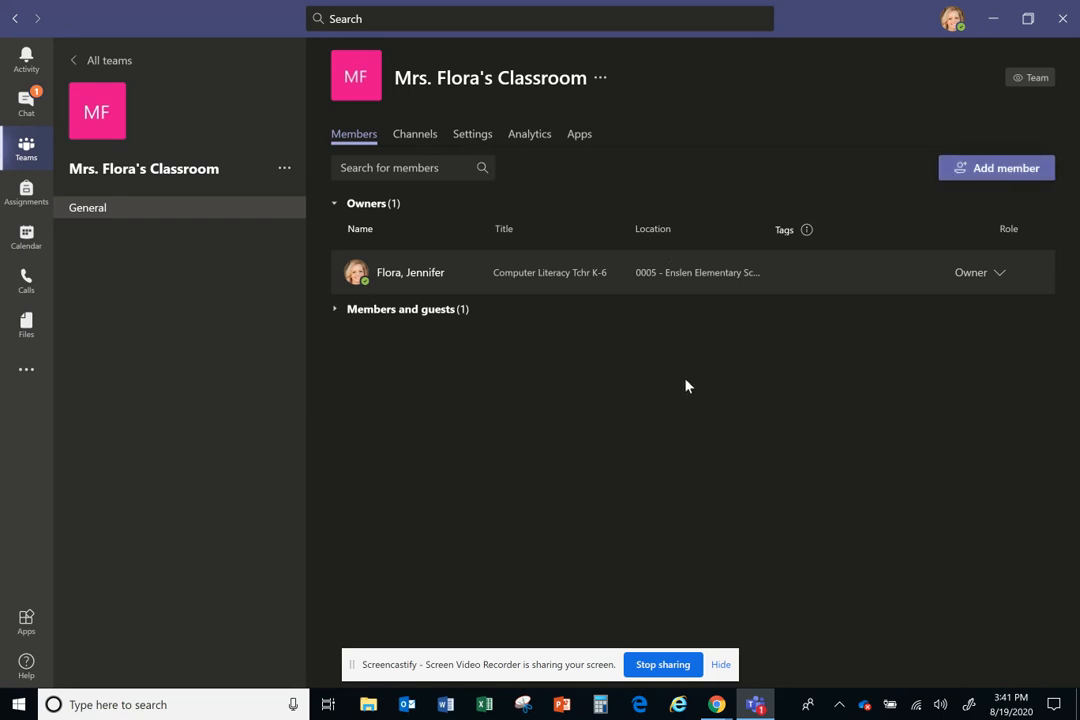
left_click(404, 314)
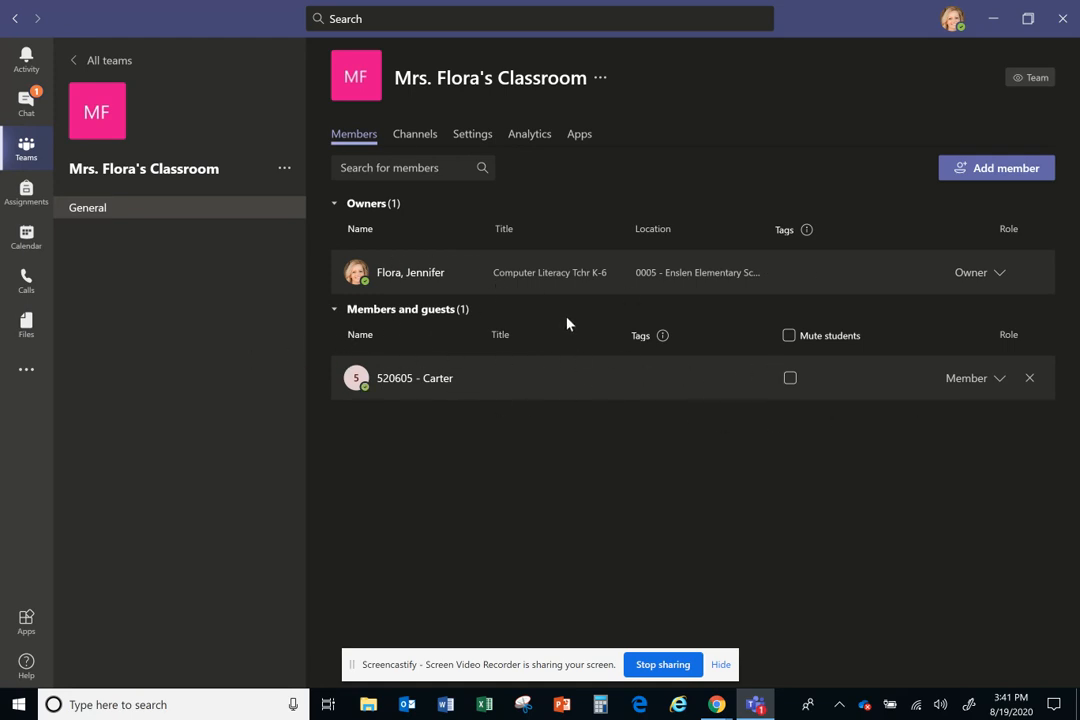
left_click(422, 142)
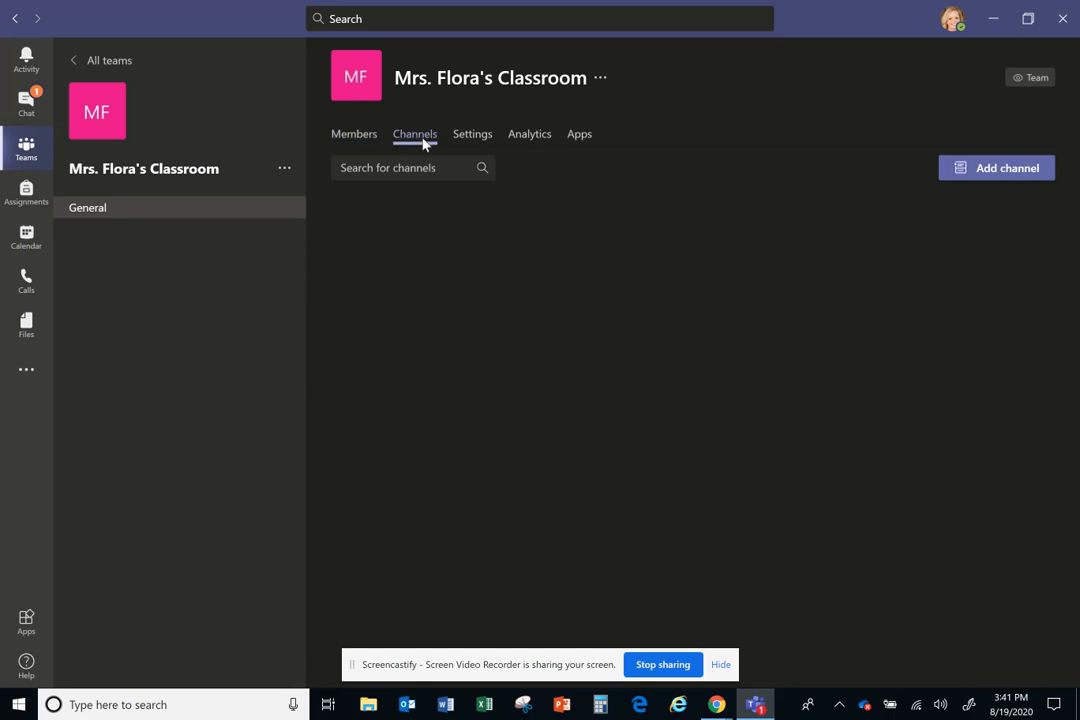
Examine the member permissions in the class team's settings.
left_click(474, 137)
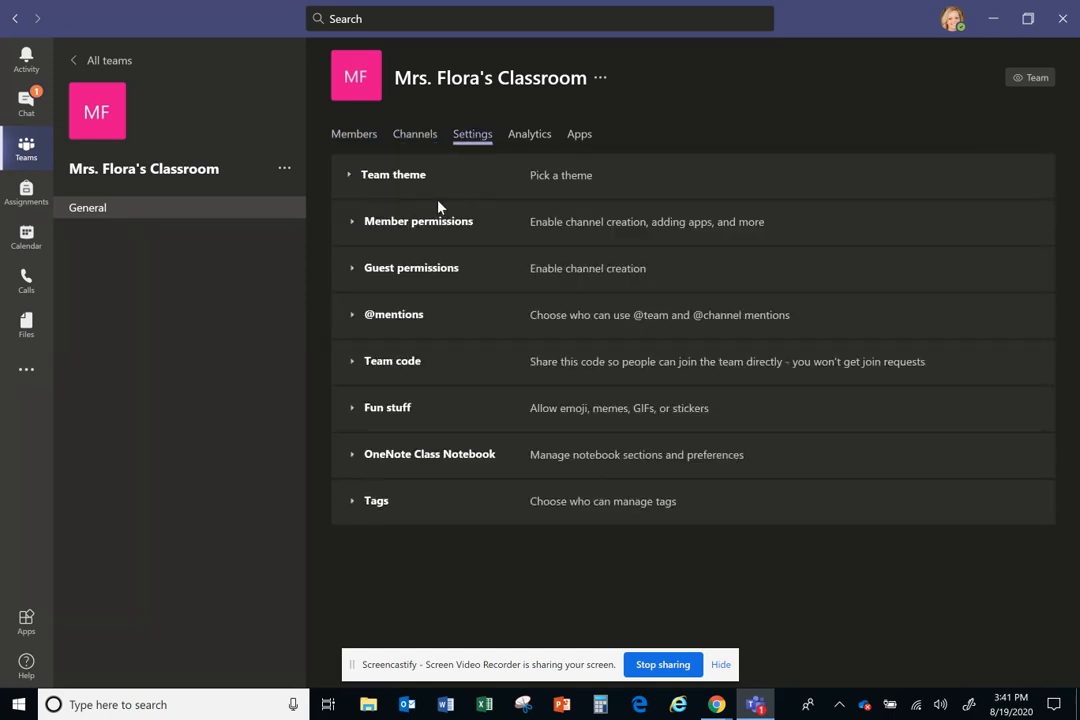
left_click(385, 225)
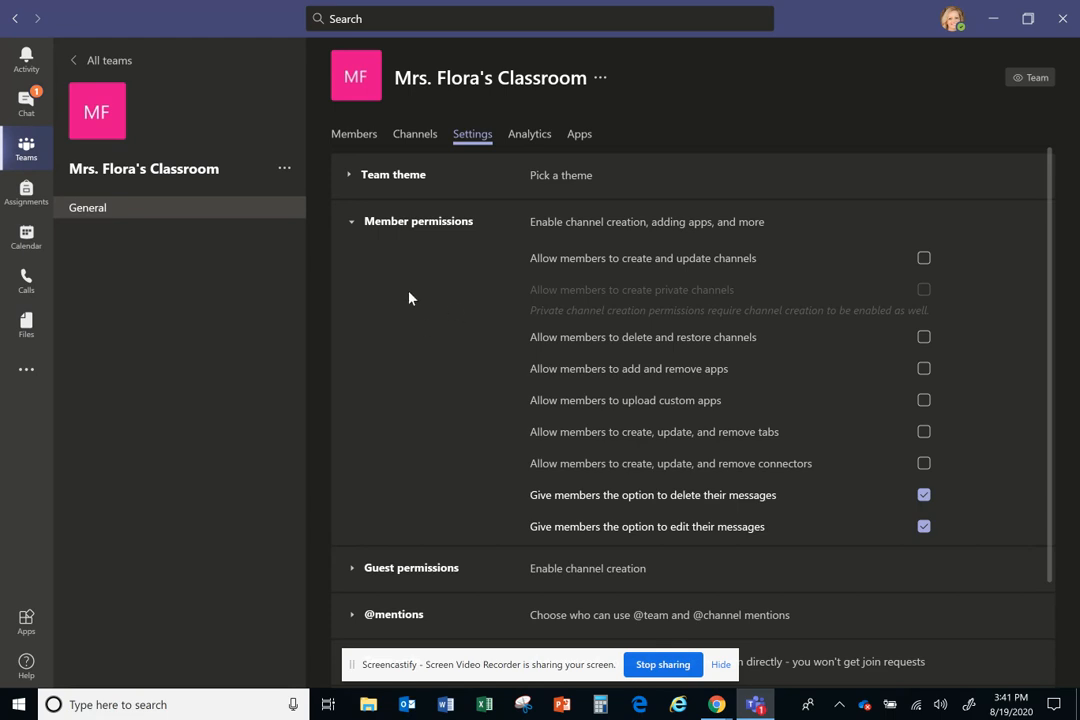
scroll(511, 413, "down", 3)
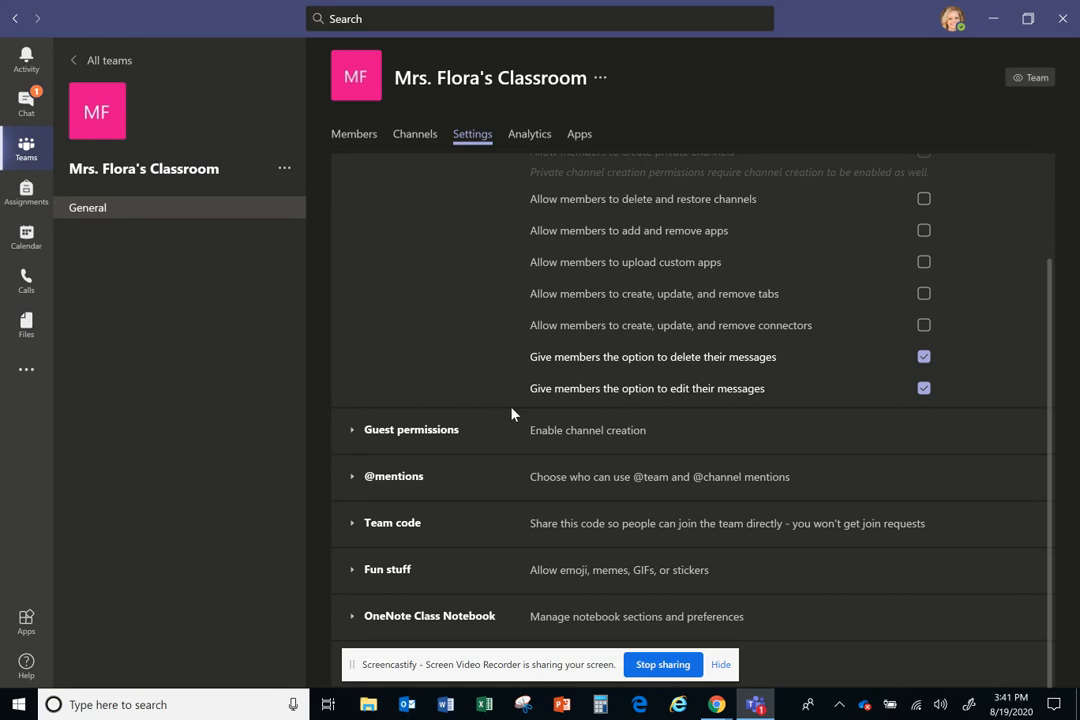
scroll(511, 413, "up", 3)
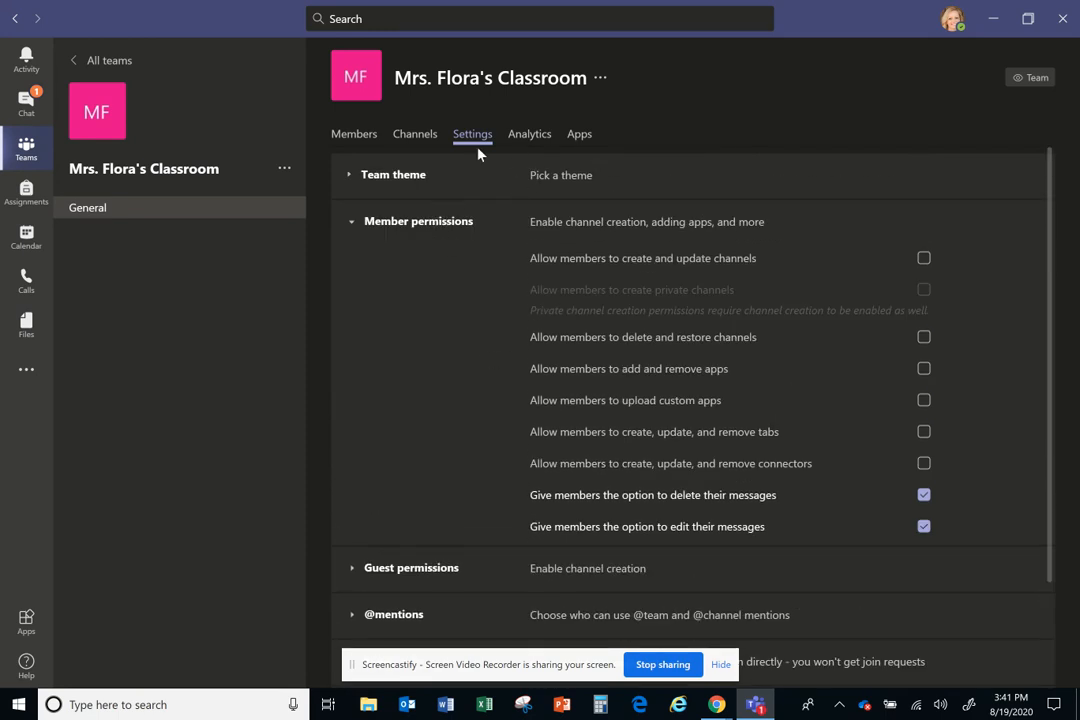
View the class avatars offered for the team theme, cancel without updating, and look over the remaining team settings.
left_click(359, 177)
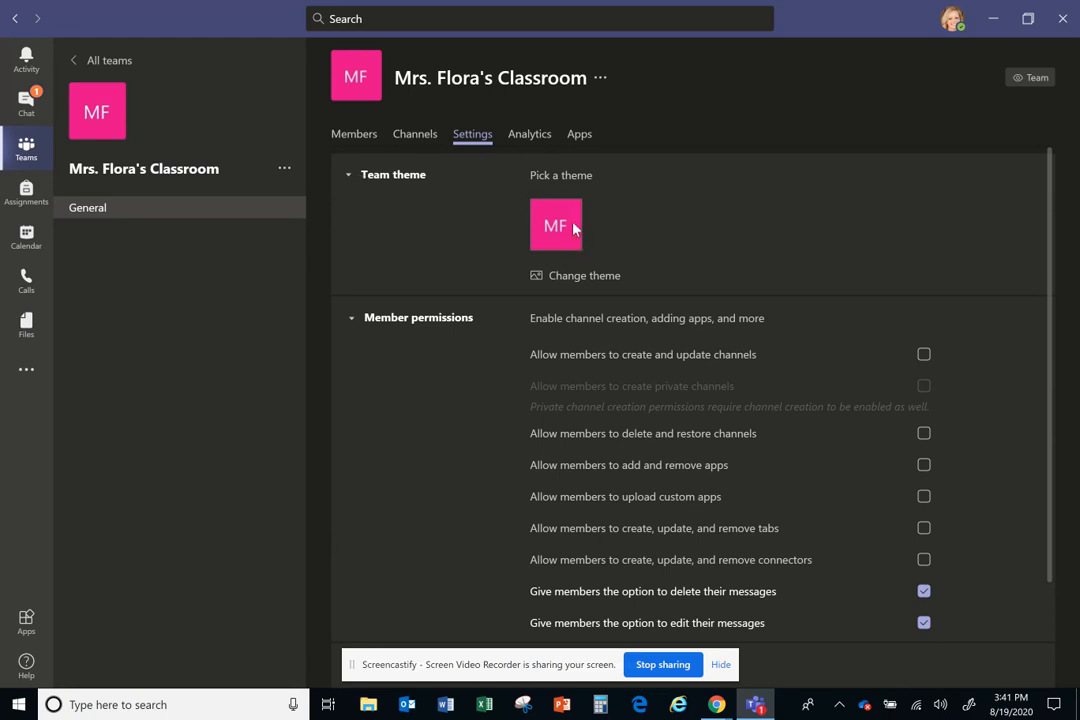
left_click(554, 282)
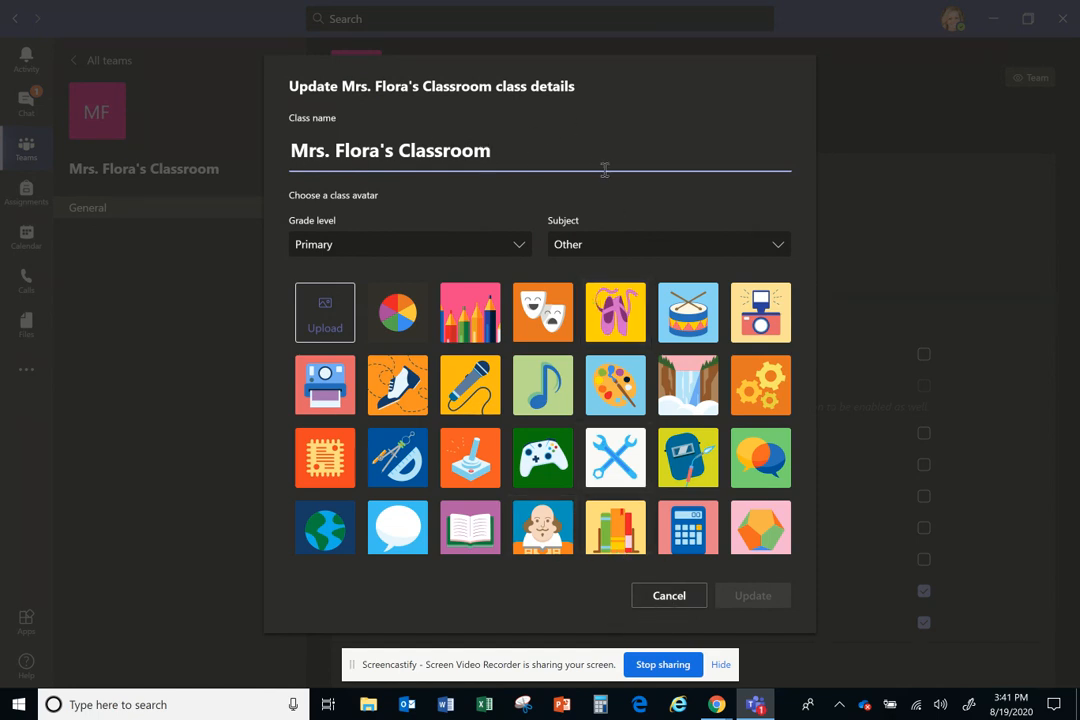
left_click(663, 599)
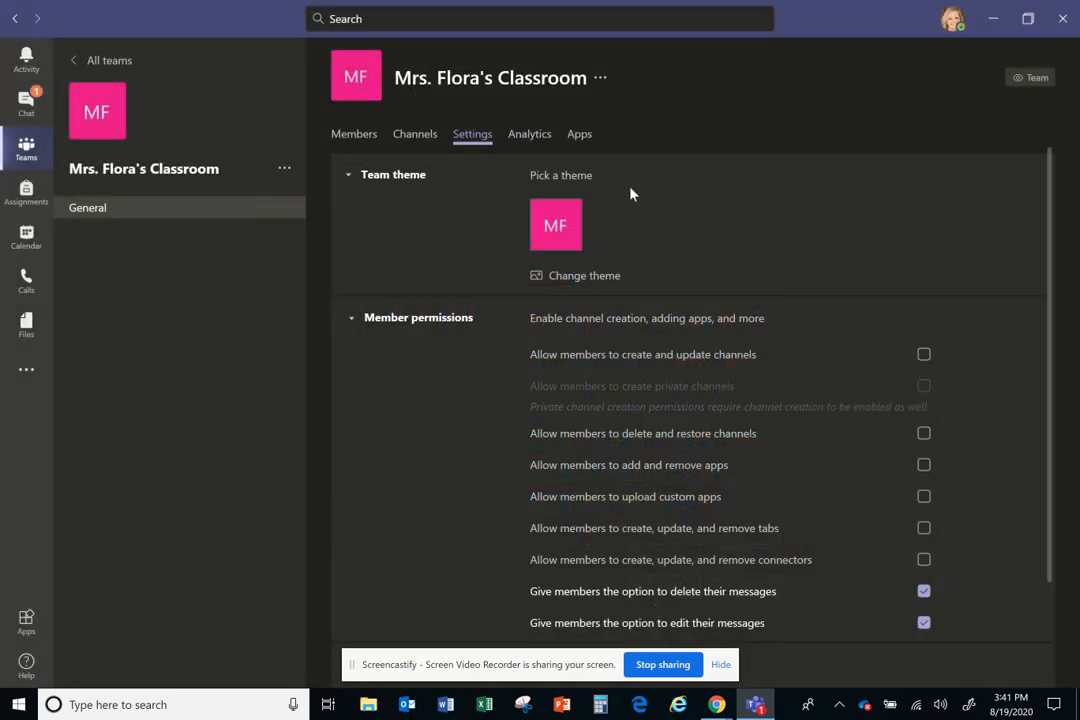
scroll(738, 308, "down", 3)
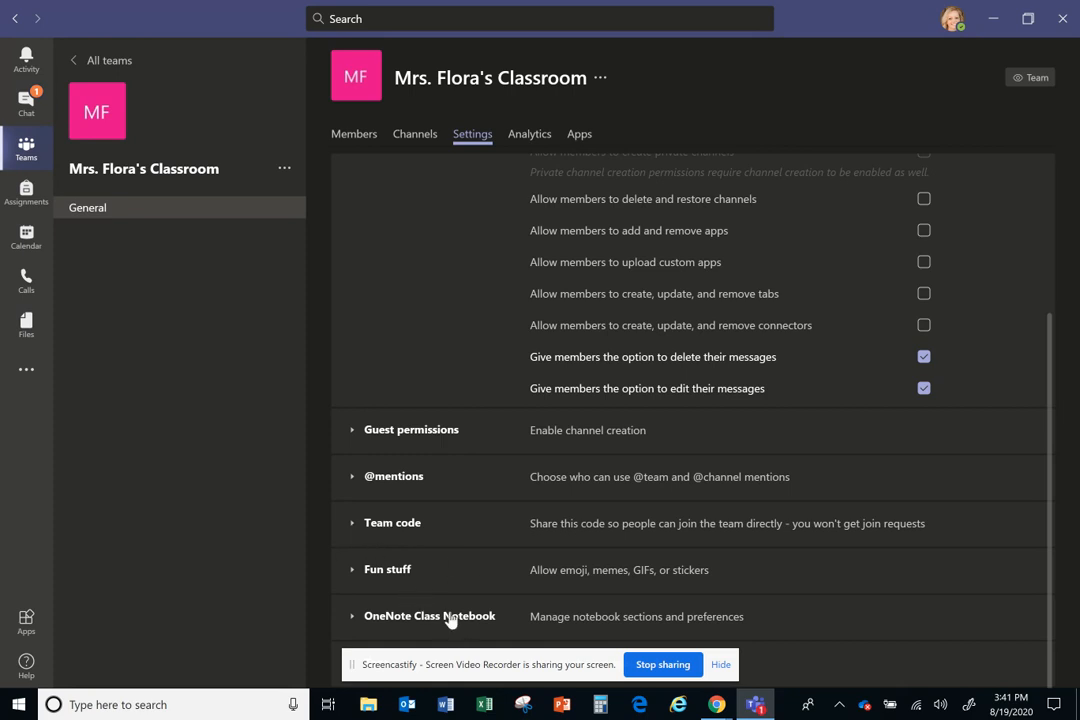
scroll(462, 390, "up", 3)
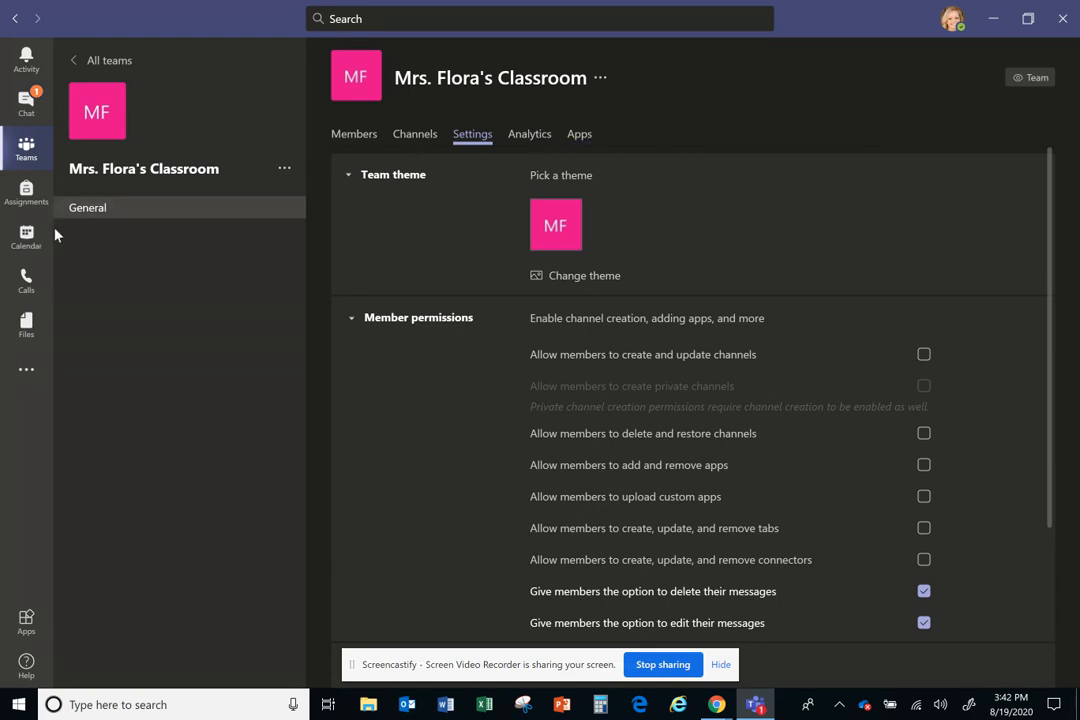
Get the link to the class team and copy it.
left_click(285, 169)
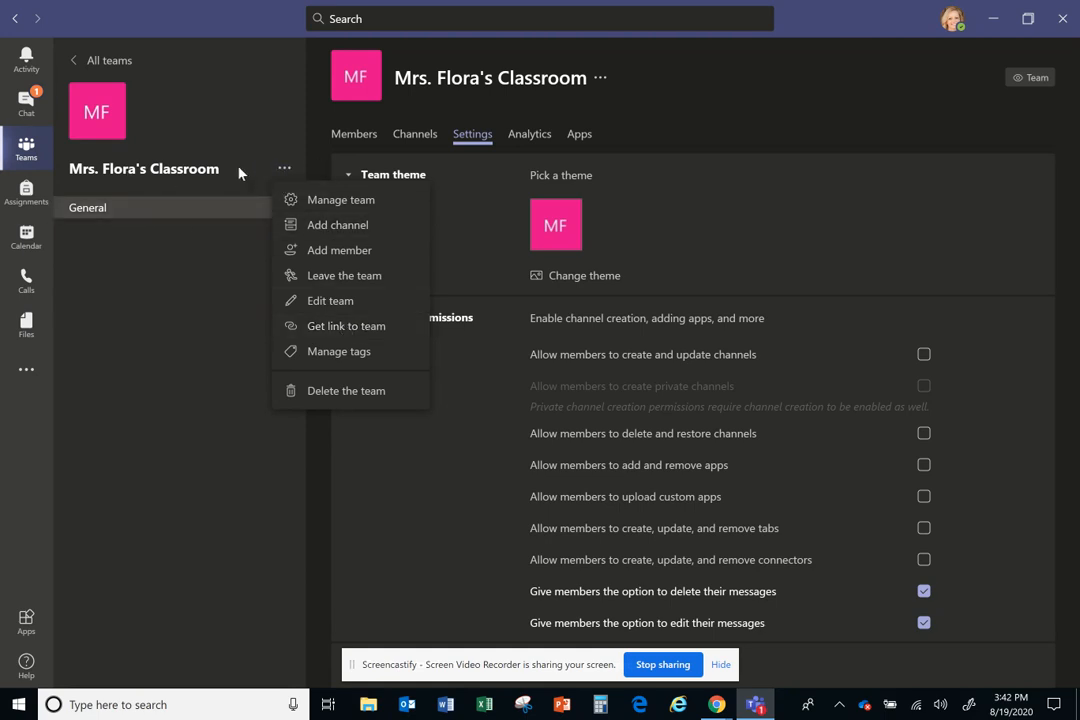
left_click(341, 325)
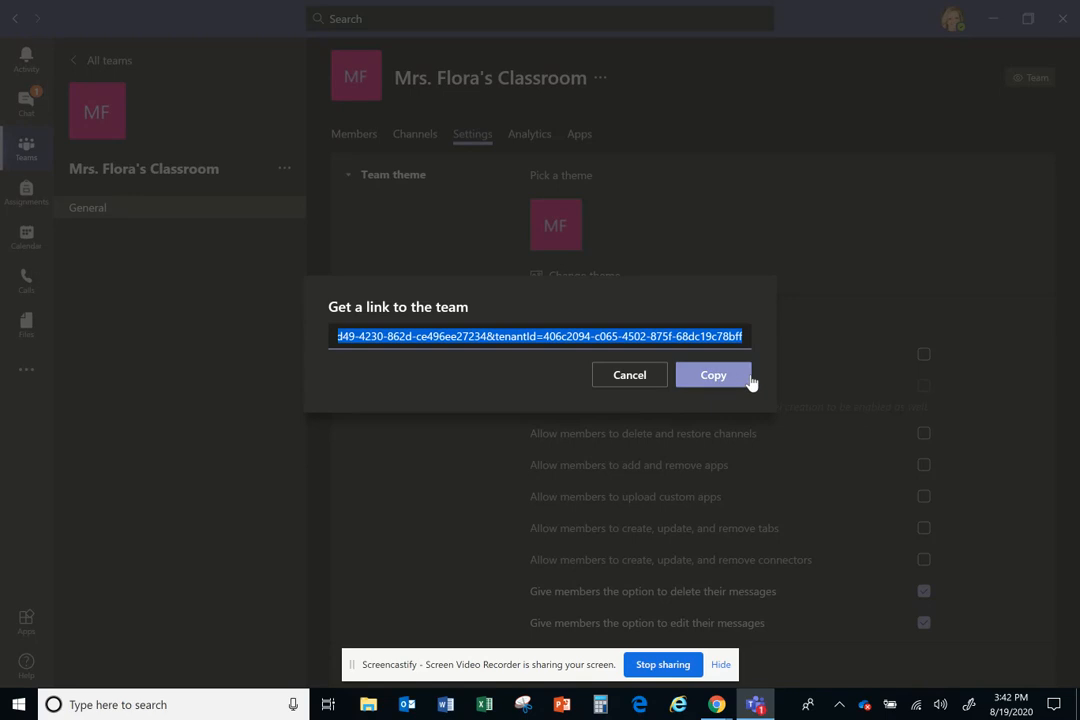
left_click(710, 376)
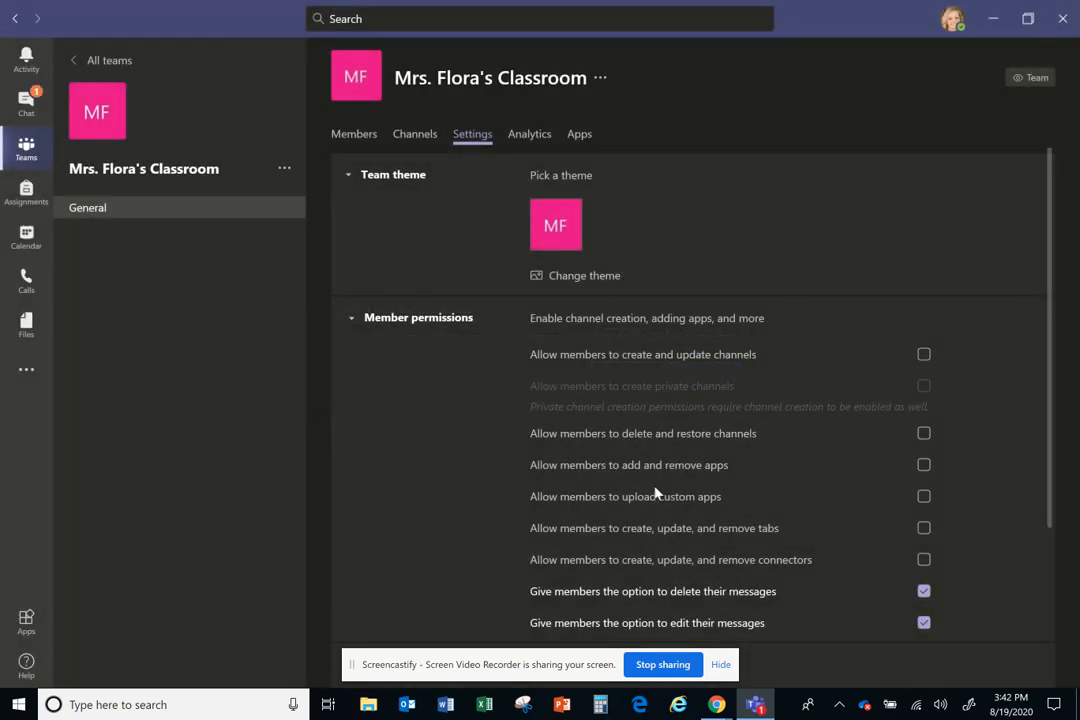
Switch to Schoology in the Chrome browser and open the updates of the CLT Team : Collaboration course.
mouse_move(717, 704)
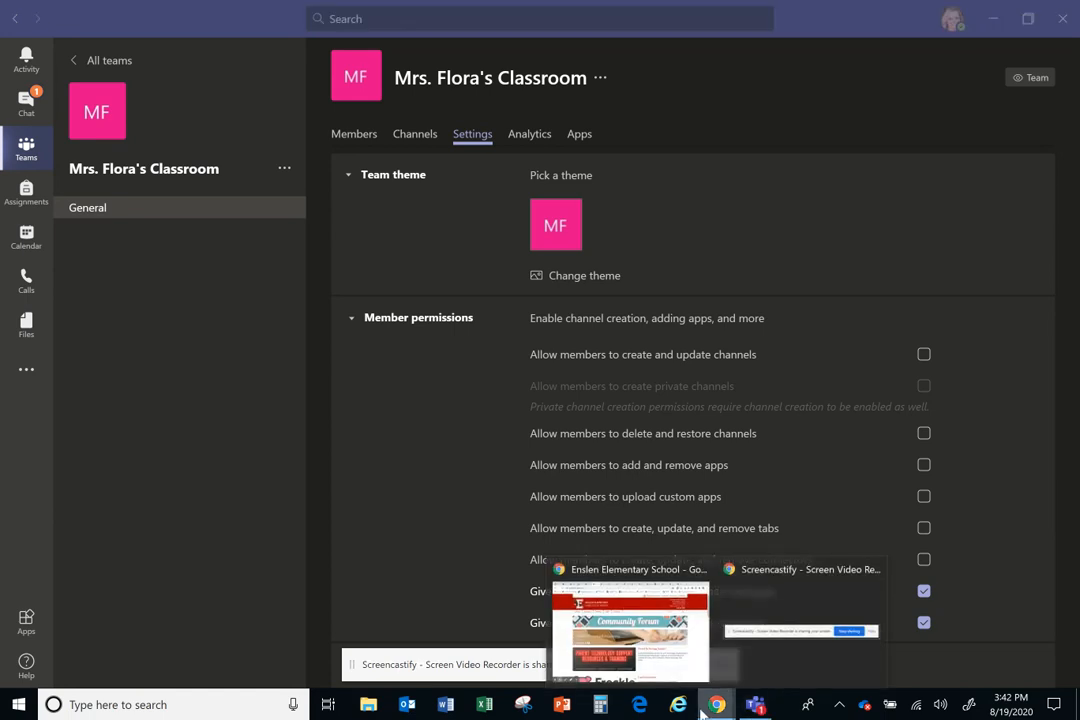
left_click(630, 625)
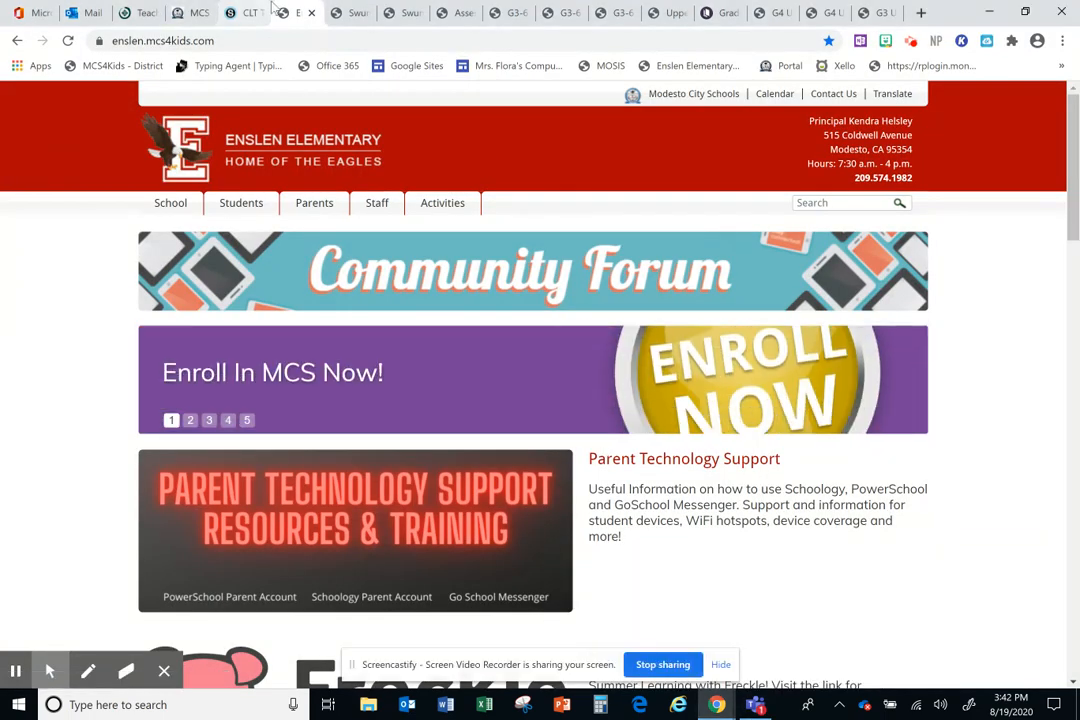
left_click(236, 13)
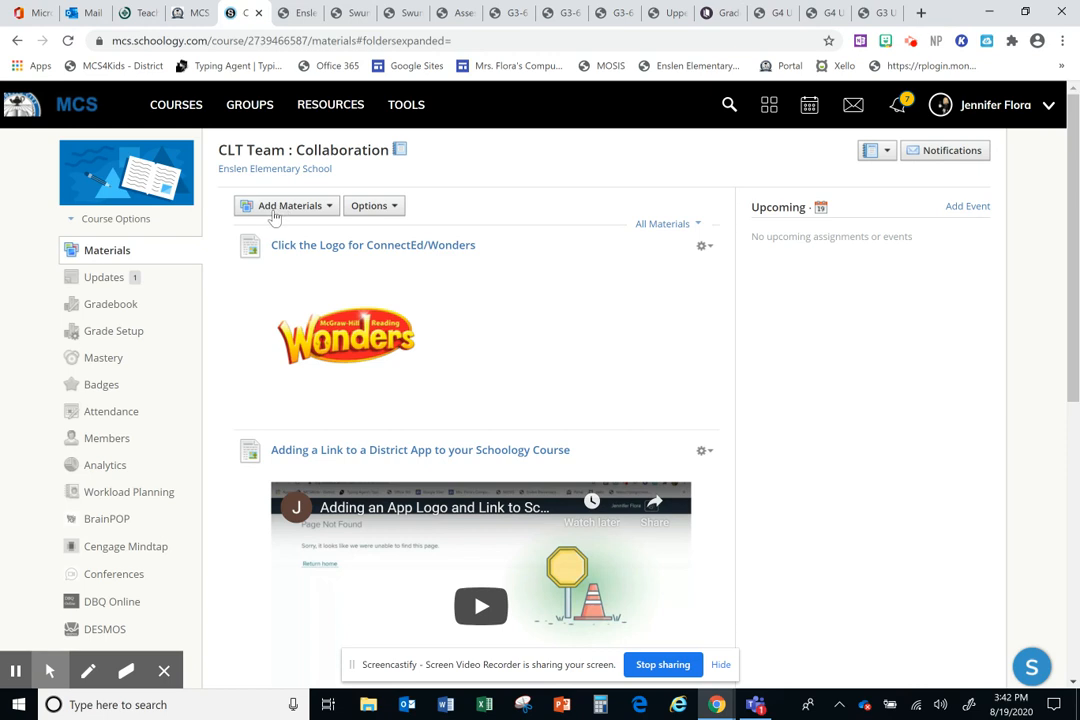
left_click(107, 281)
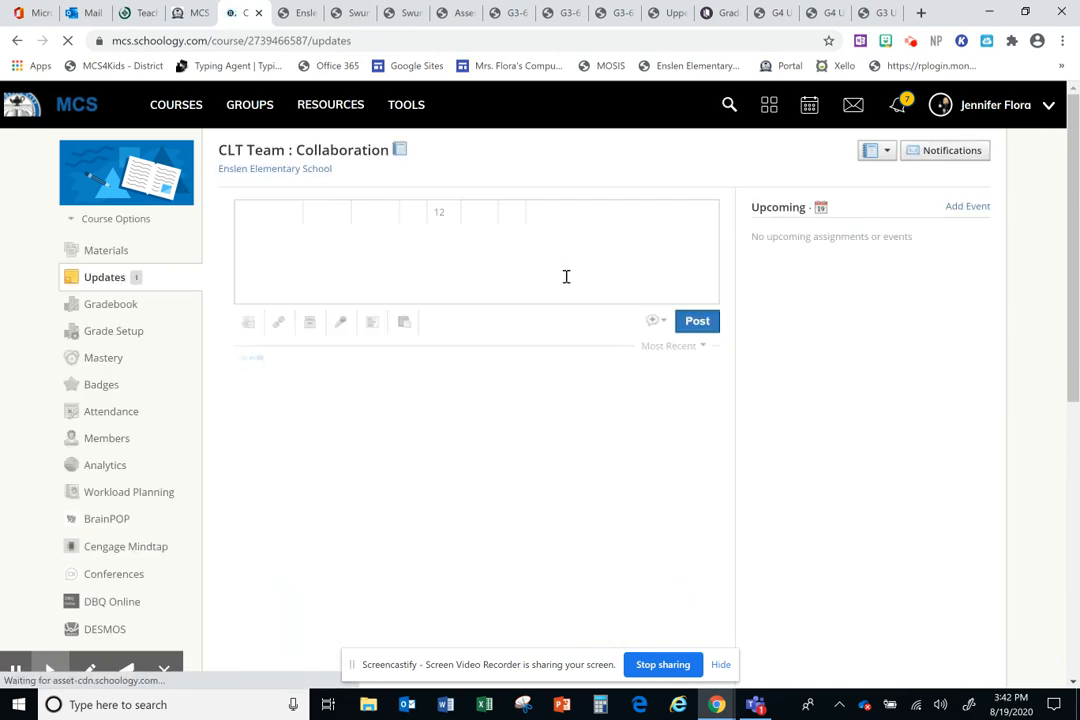
Insert the copied team link into a new course update, using the suggested daily meeting title.
left_click(484, 213)
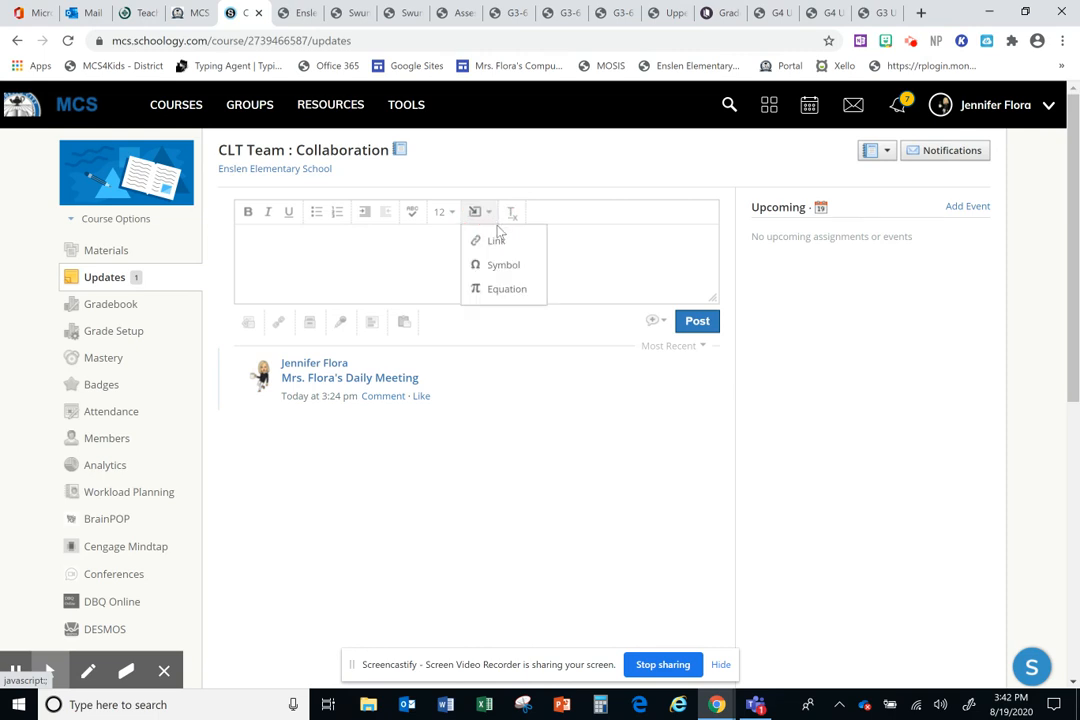
left_click(497, 243)
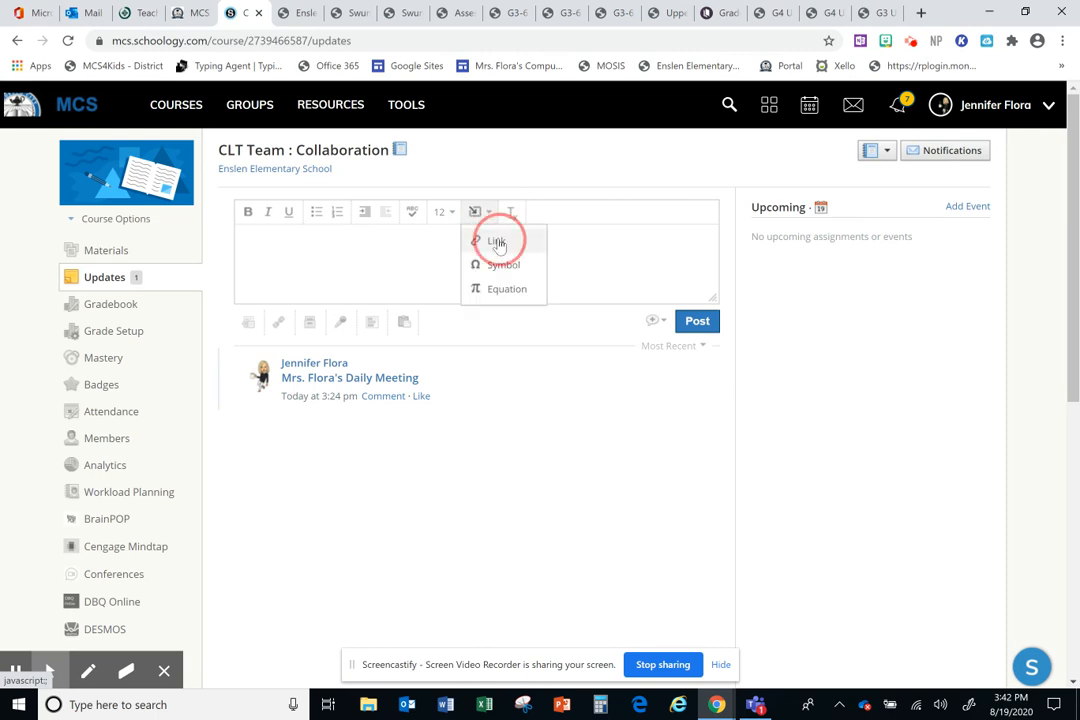
key("ctrl+v")
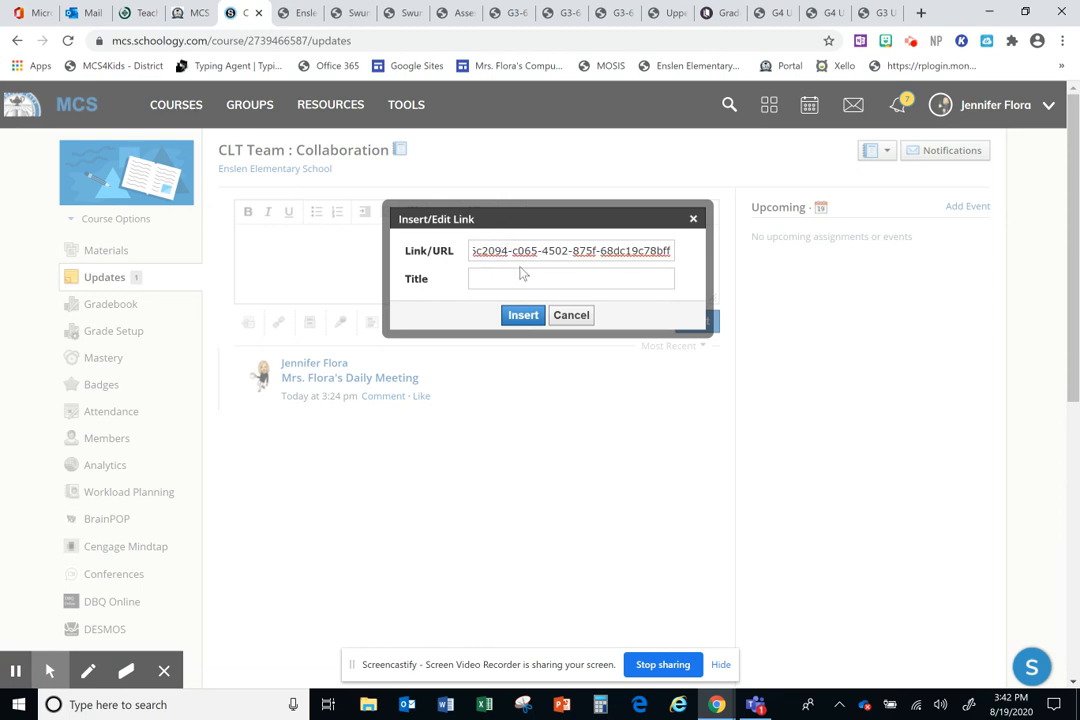
left_click(518, 278)
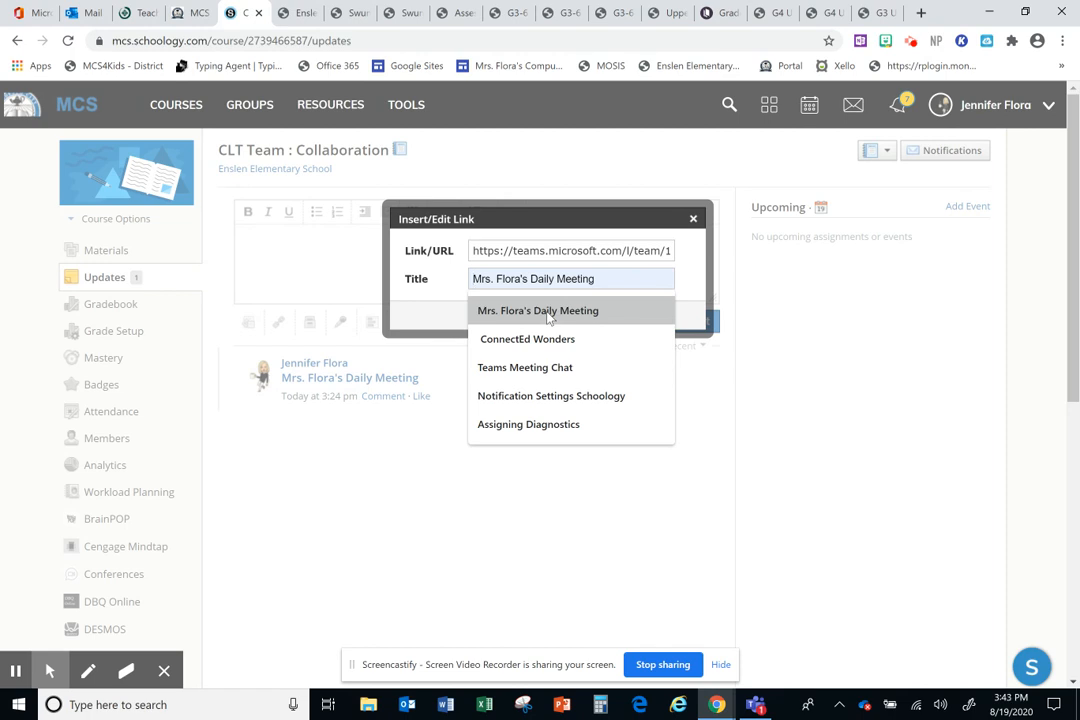
left_click(548, 311)
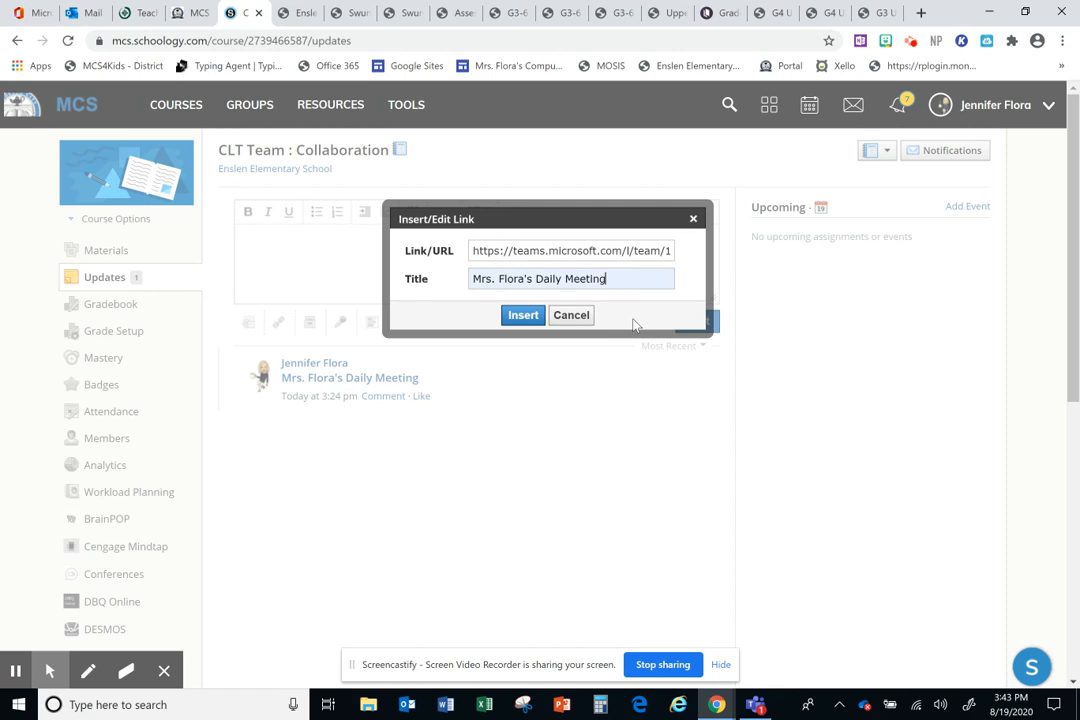
left_click(522, 316)
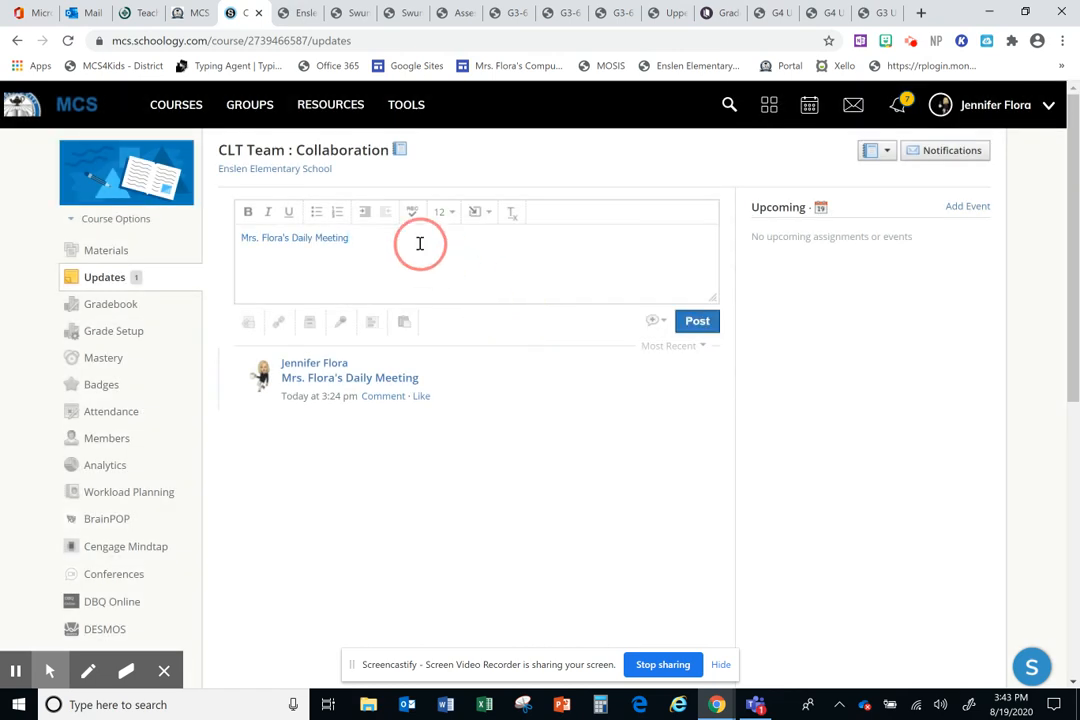
Format the link text in the update as bold with font size 14.
left_click_drag(374, 237, 221, 234)
left_click(443, 212)
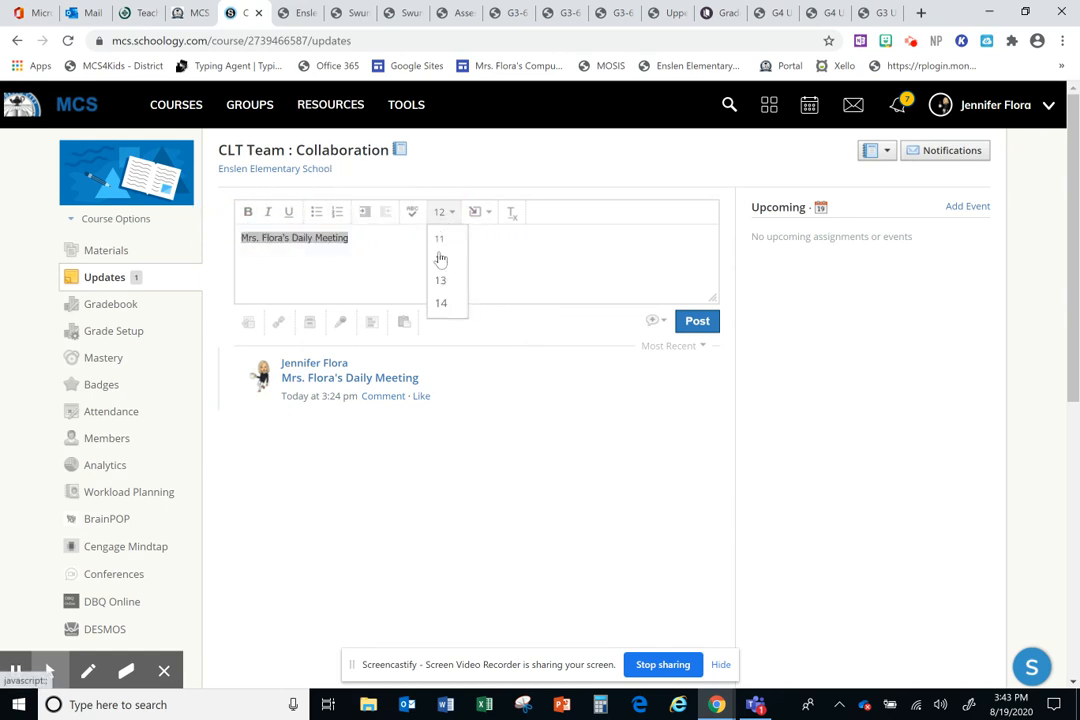
left_click(441, 302)
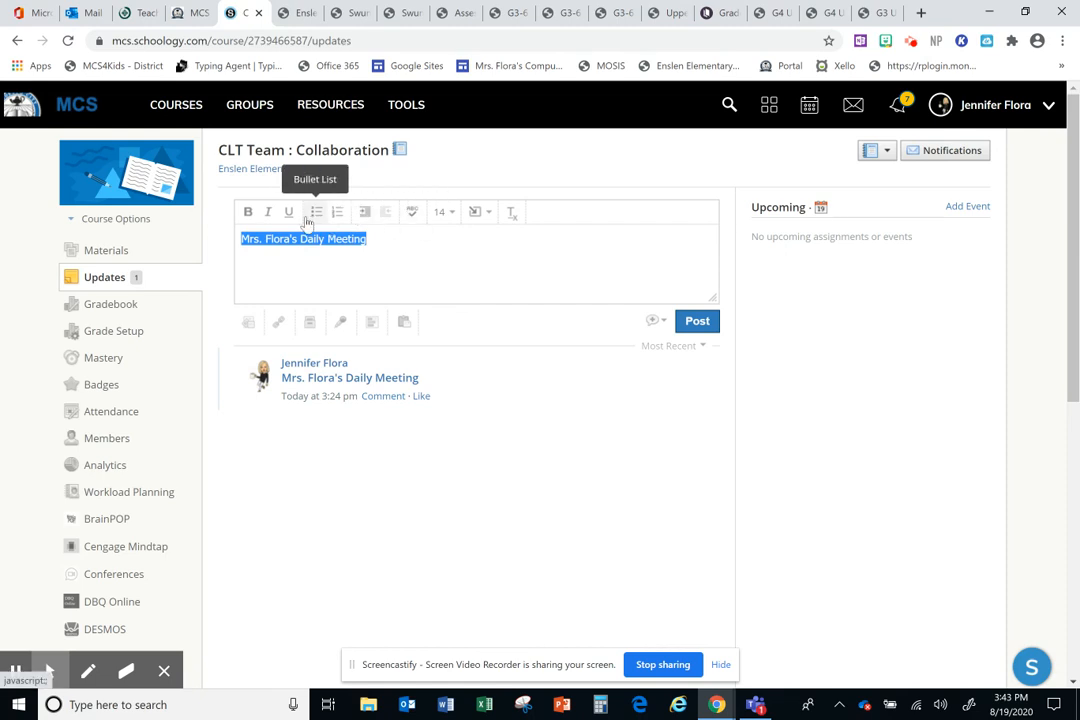
left_click(248, 218)
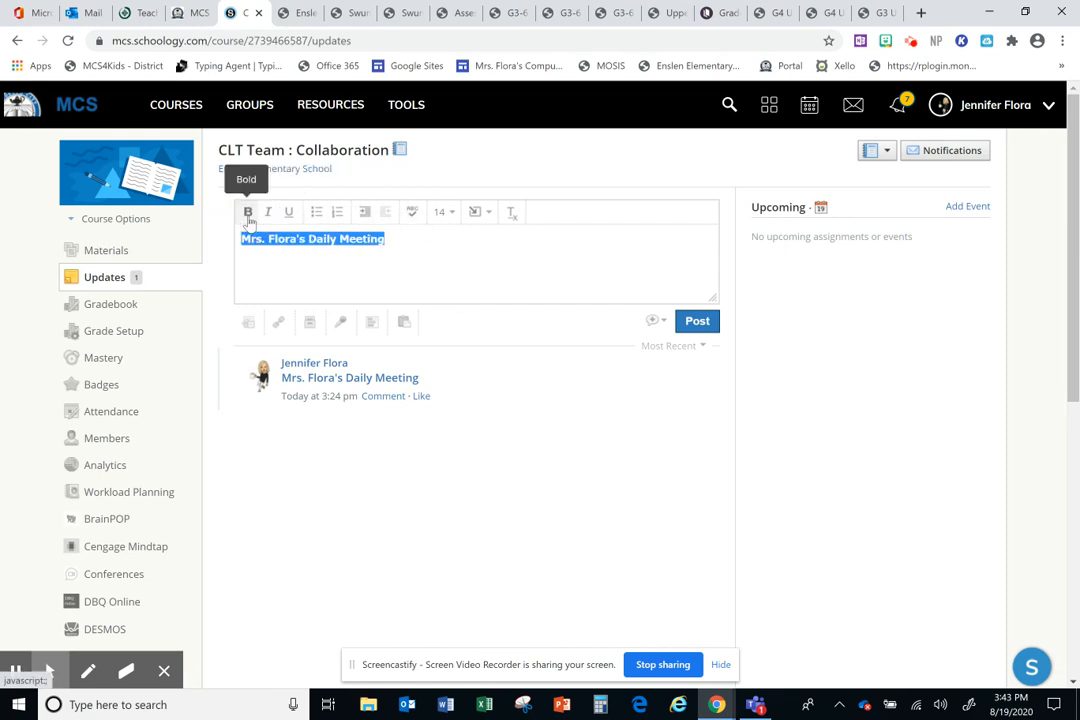
Add the line "Please click the link below to join our daily meeting:" directly above the link in the update.
left_click(241, 243)
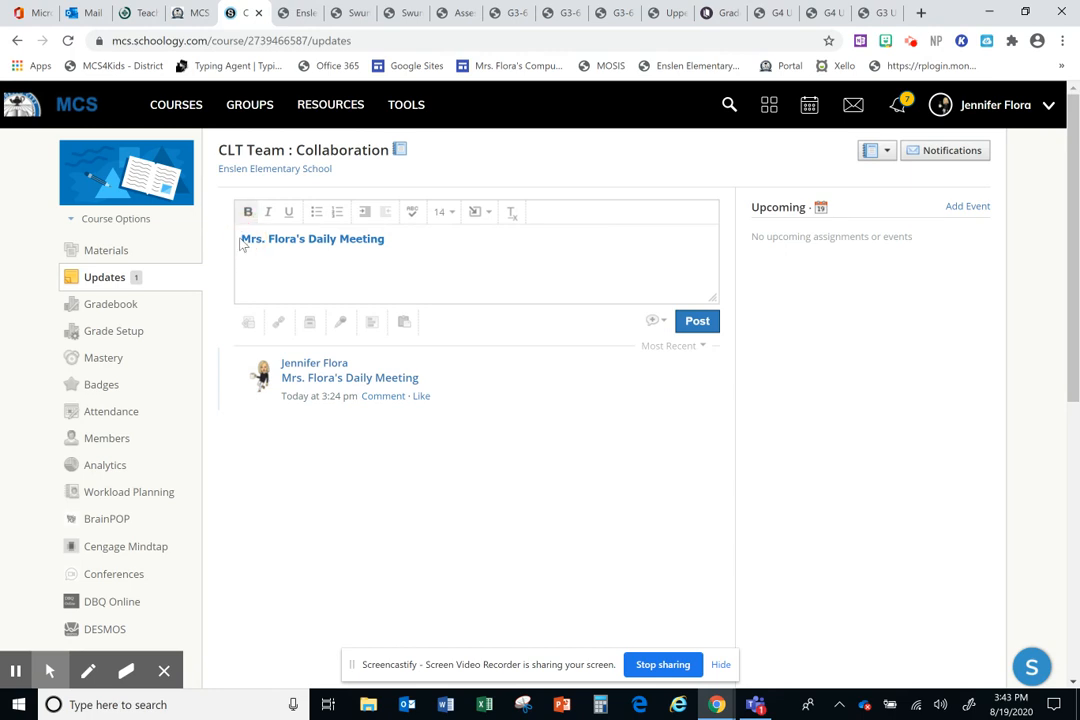
key("Return")
key("Return")
key("Return")
type("Please click the link below")
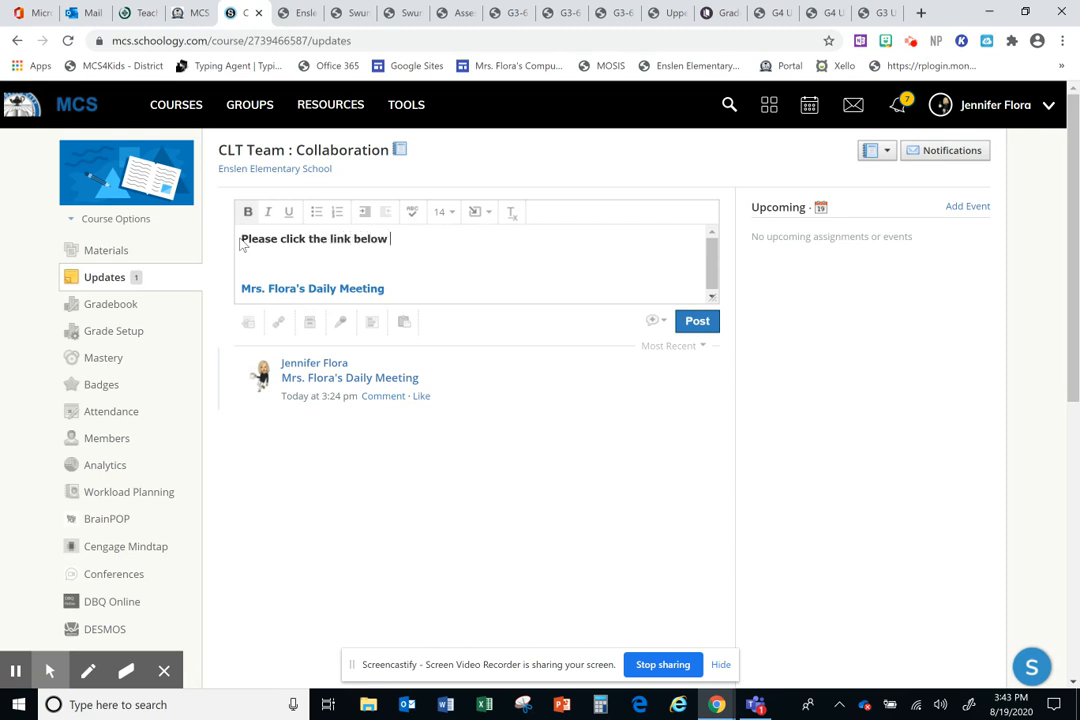
type(" to join our daily meeting:")
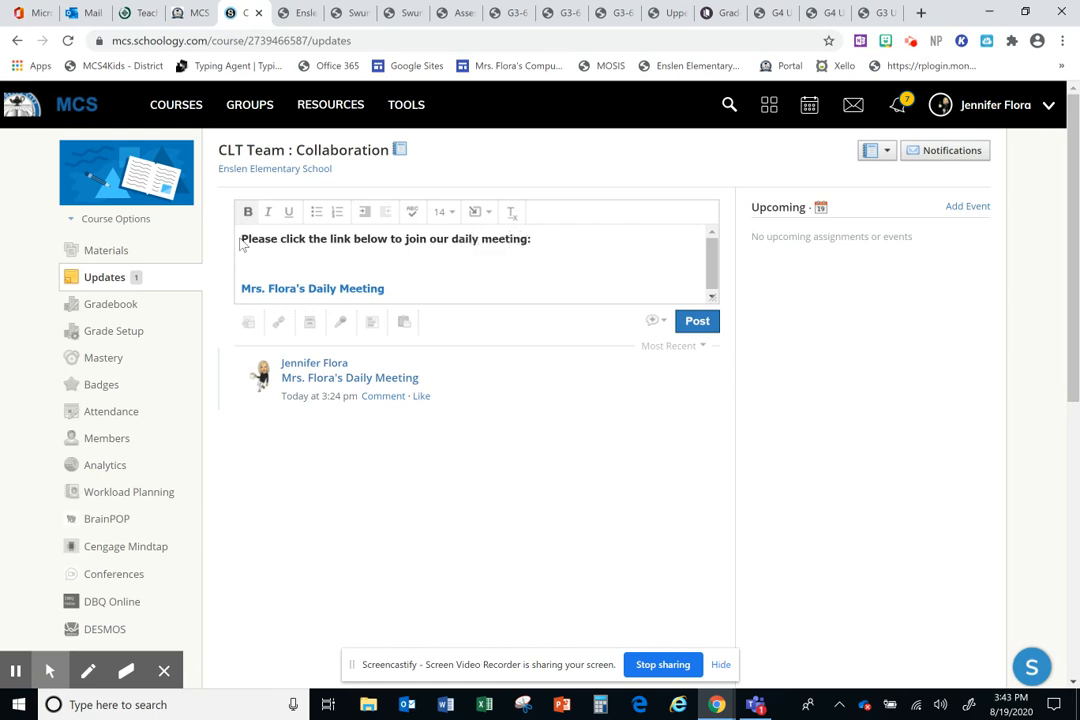
key("Delete")
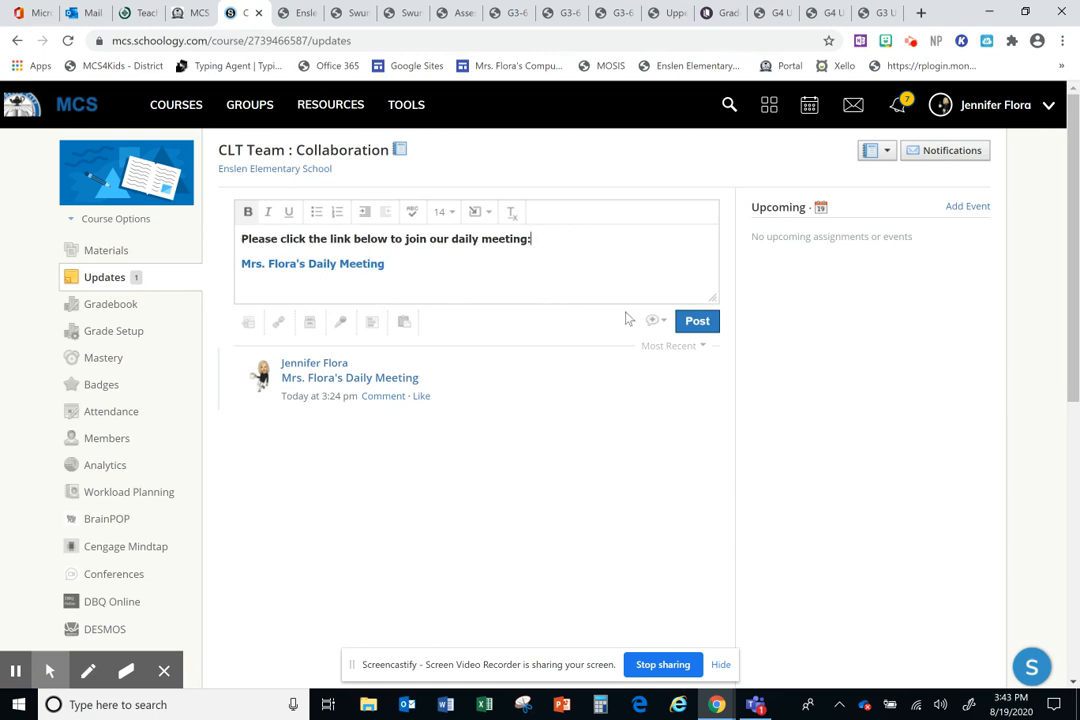
Post the update with the daily meeting link to the CLT Team : Collaboration course.
left_click(655, 322)
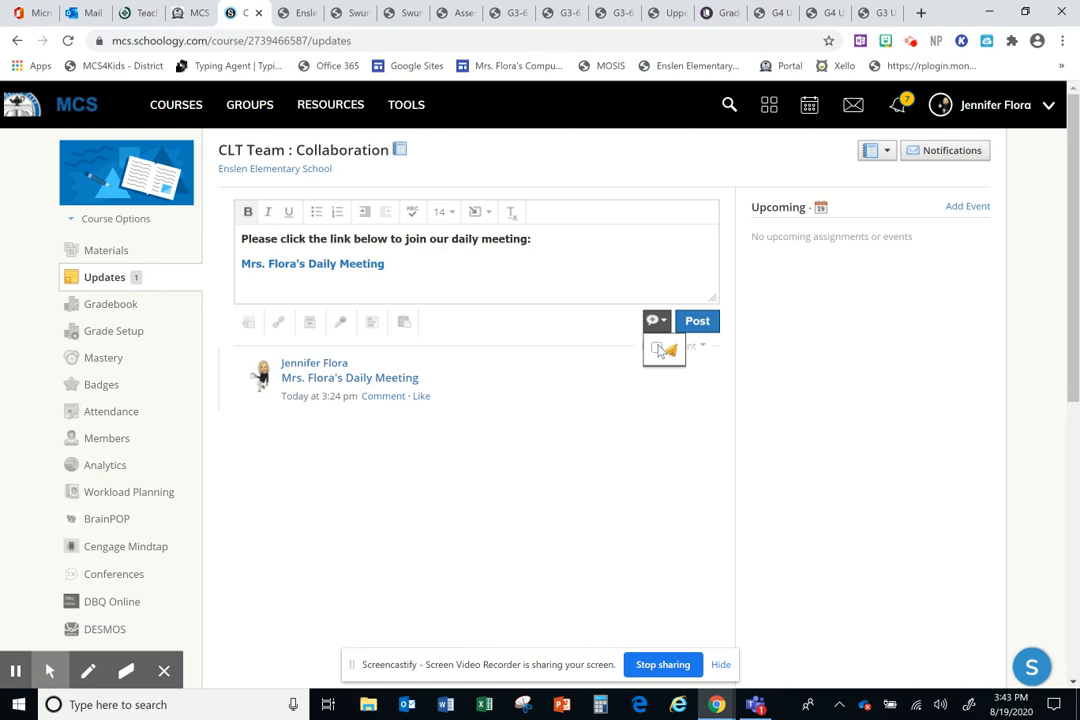
left_click(657, 348)
left_click(657, 349)
left_click(698, 322)
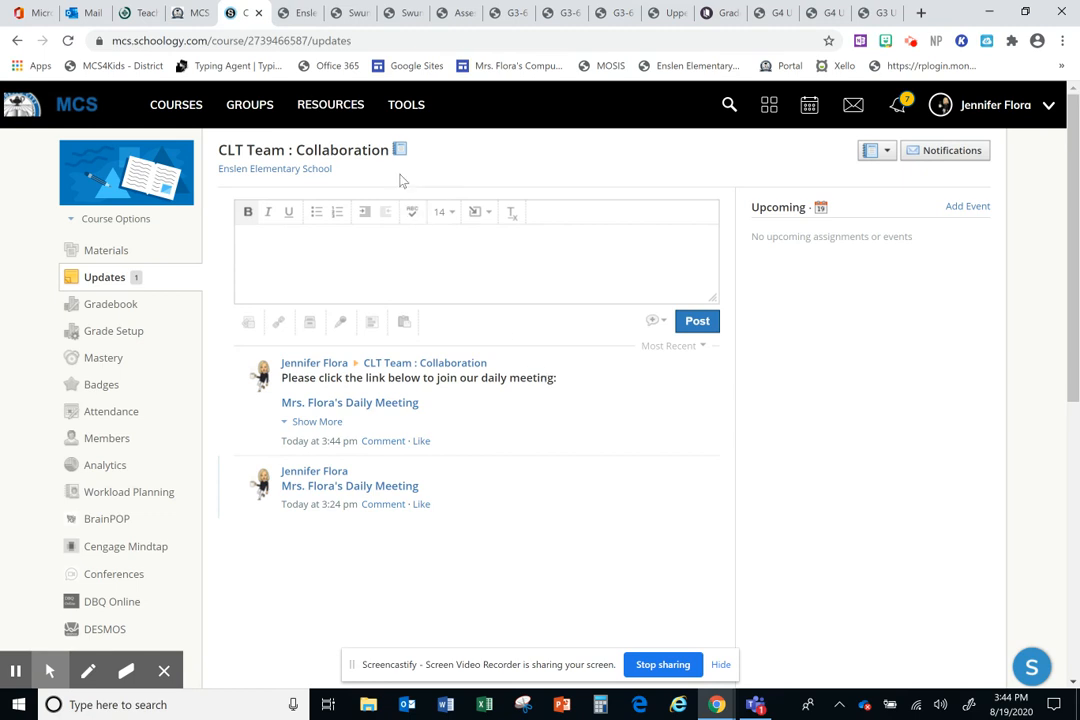
Reopen the CLT Team : Collaboration course from the course list and view the posted update.
left_click(307, 275)
left_click(180, 110)
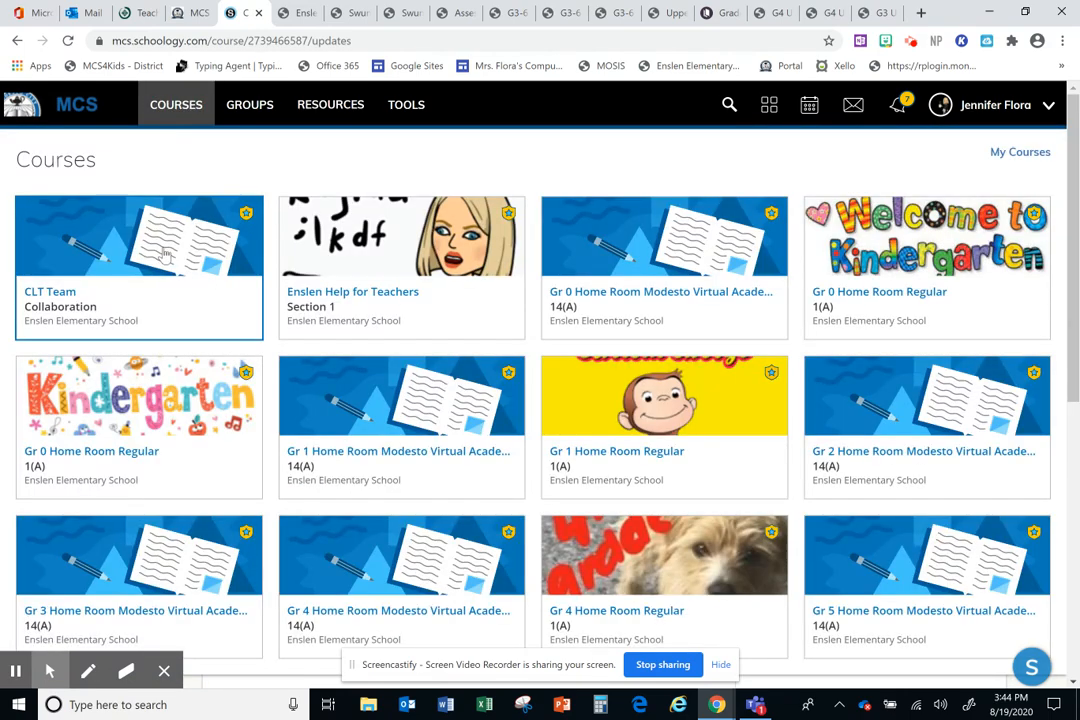
left_click(165, 255)
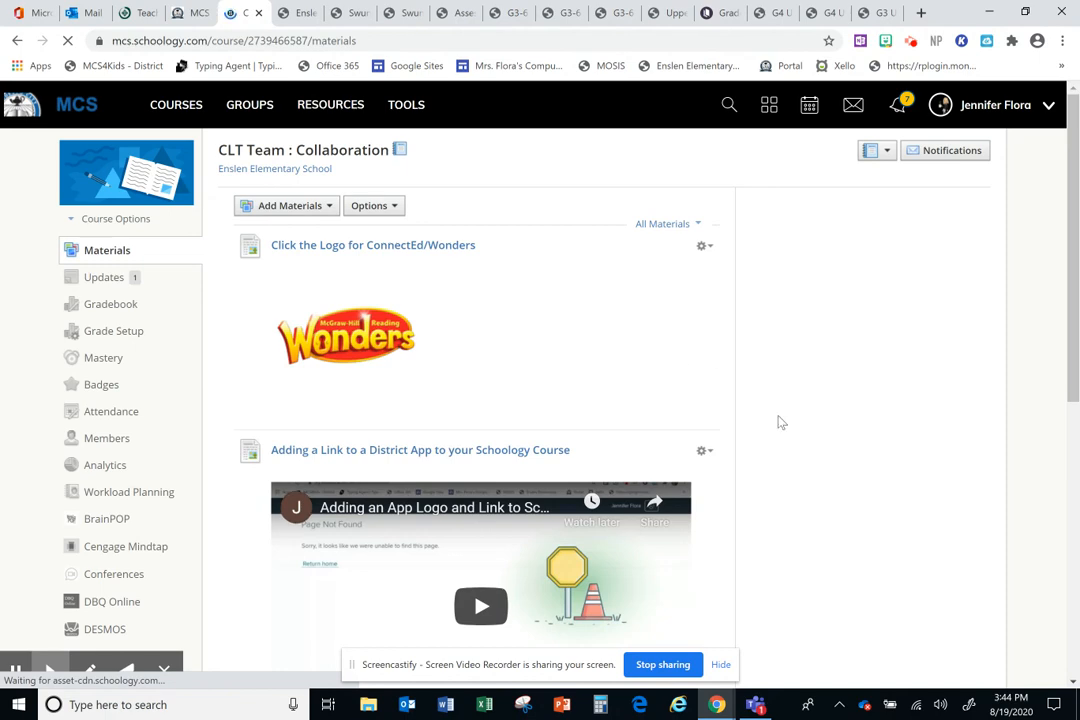
scroll(778, 422, "down", 5)
scroll(781, 423, "up", 5)
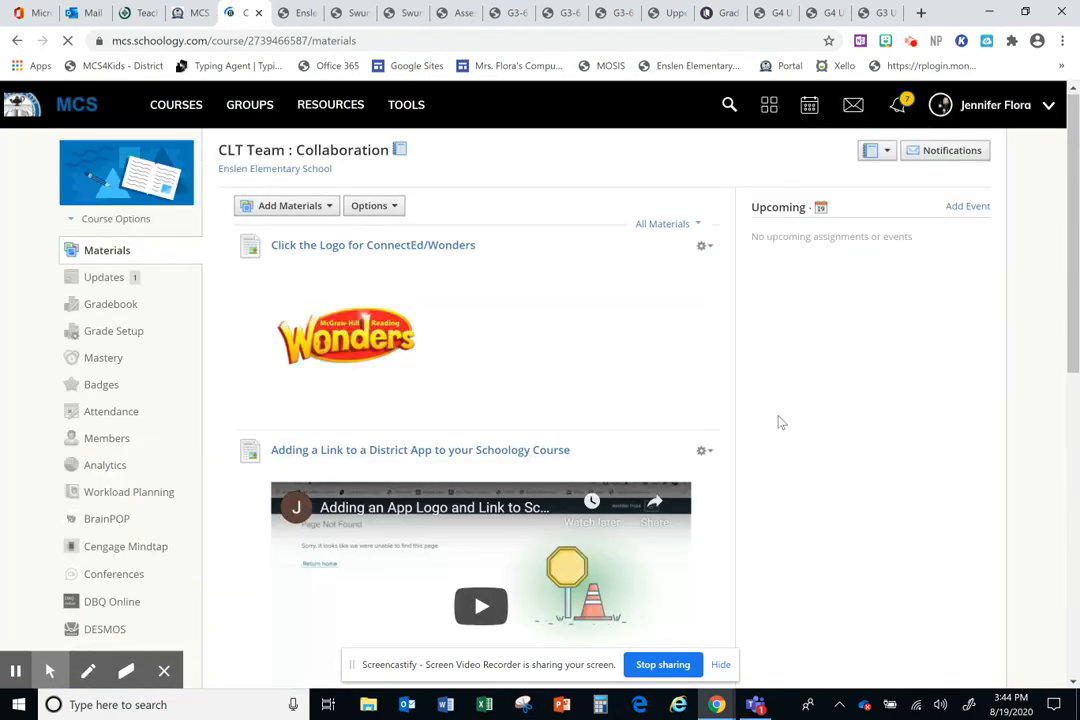
left_click(103, 282)
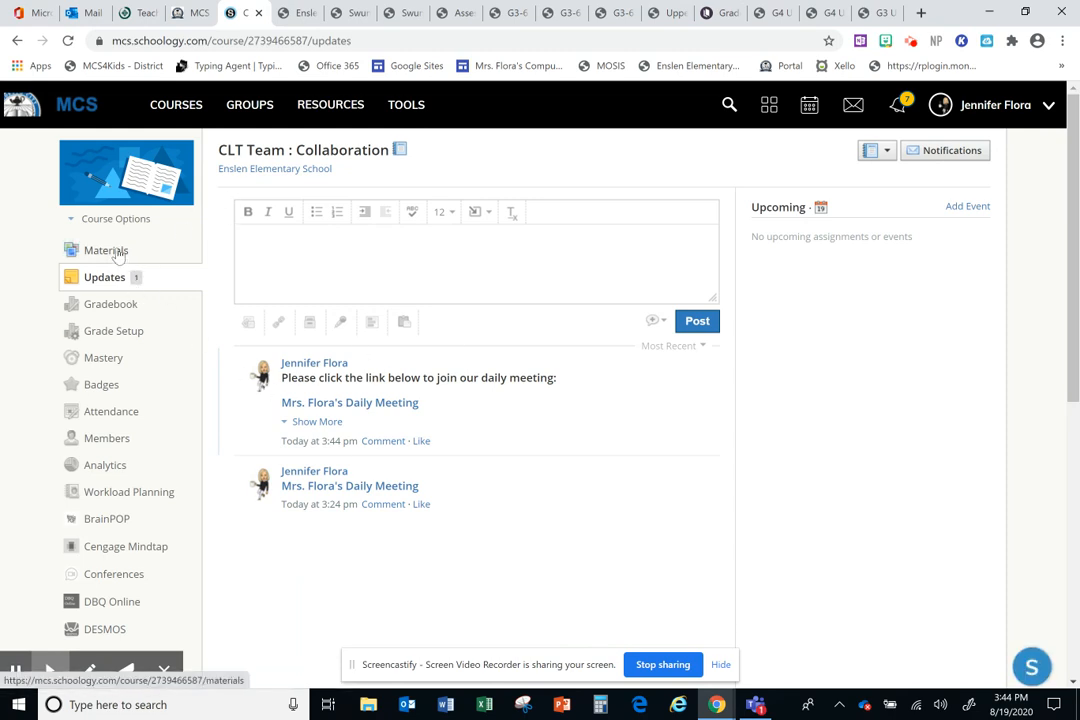
Start a new link in the course materials and paste the copied team link as its URL.
left_click(86, 250)
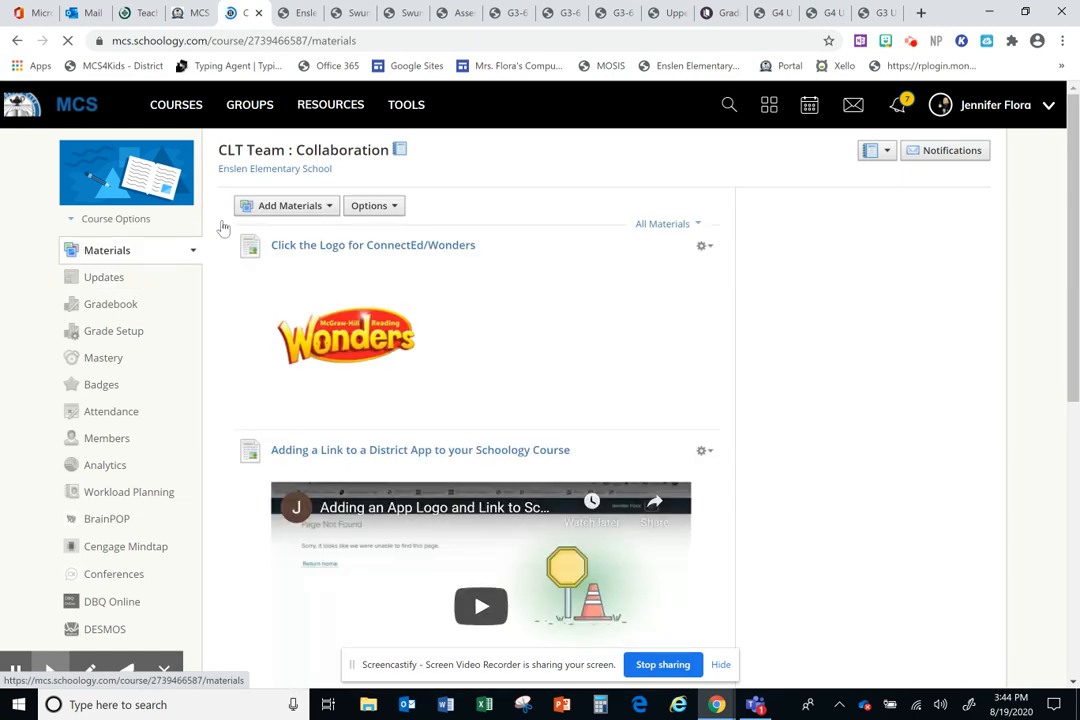
left_click(280, 206)
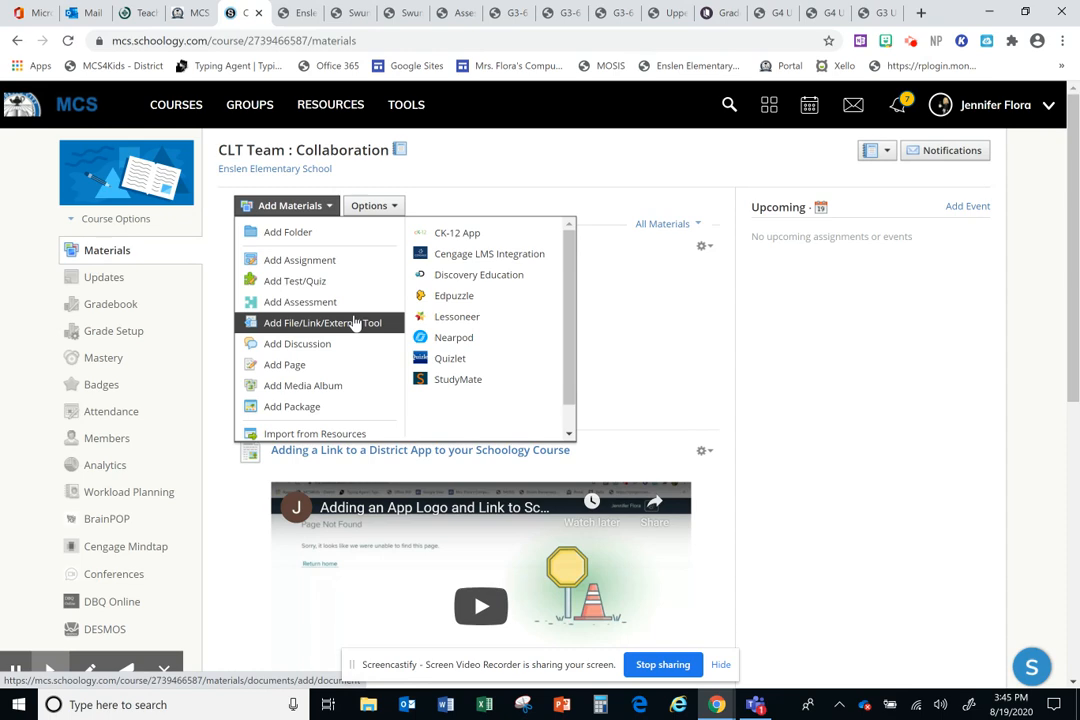
left_click(355, 323)
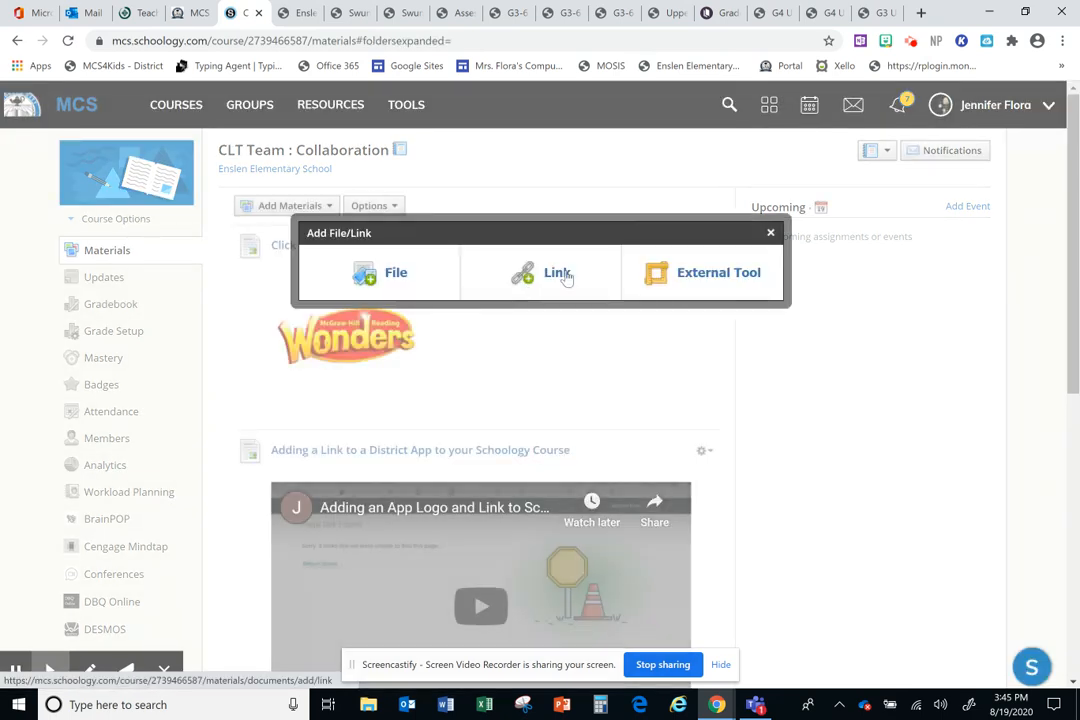
left_click(558, 273)
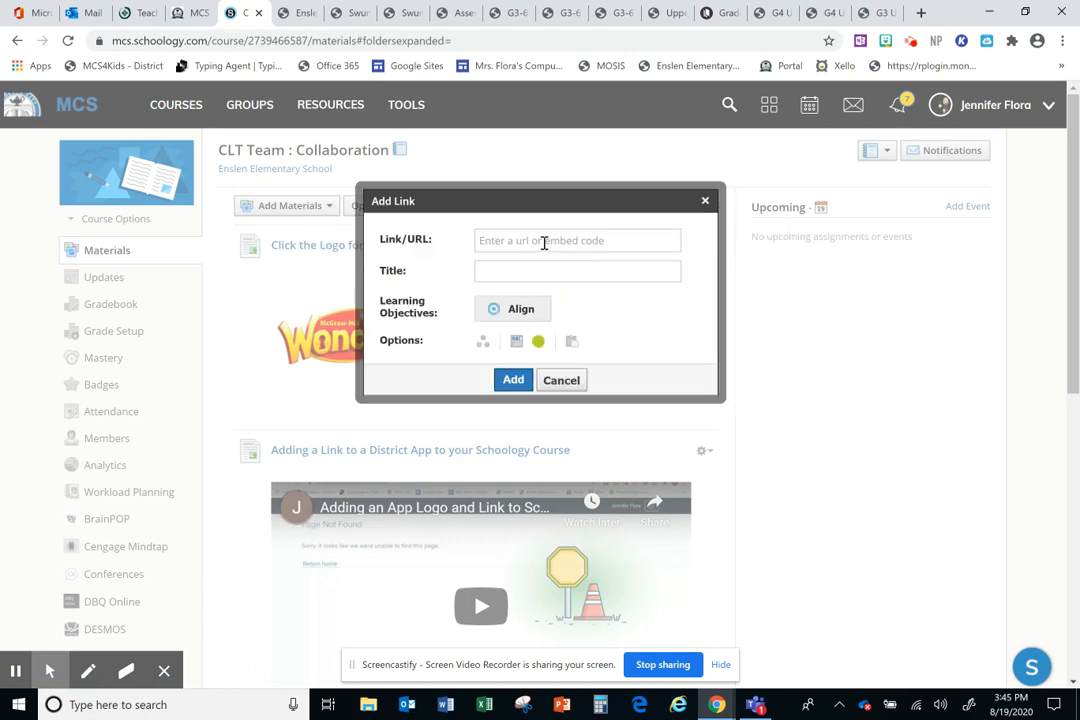
left_click(545, 243)
key("ctrl+v")
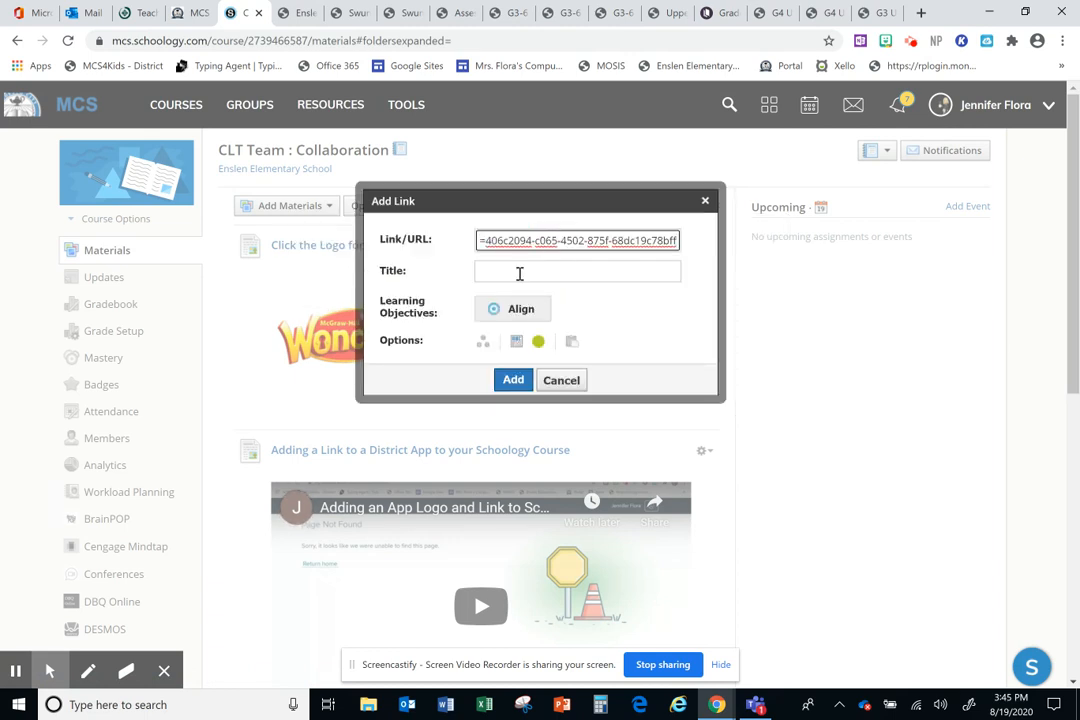
Title the new link with the suggested daily meeting name and switch off the option beside its green status marker.
left_click(513, 275)
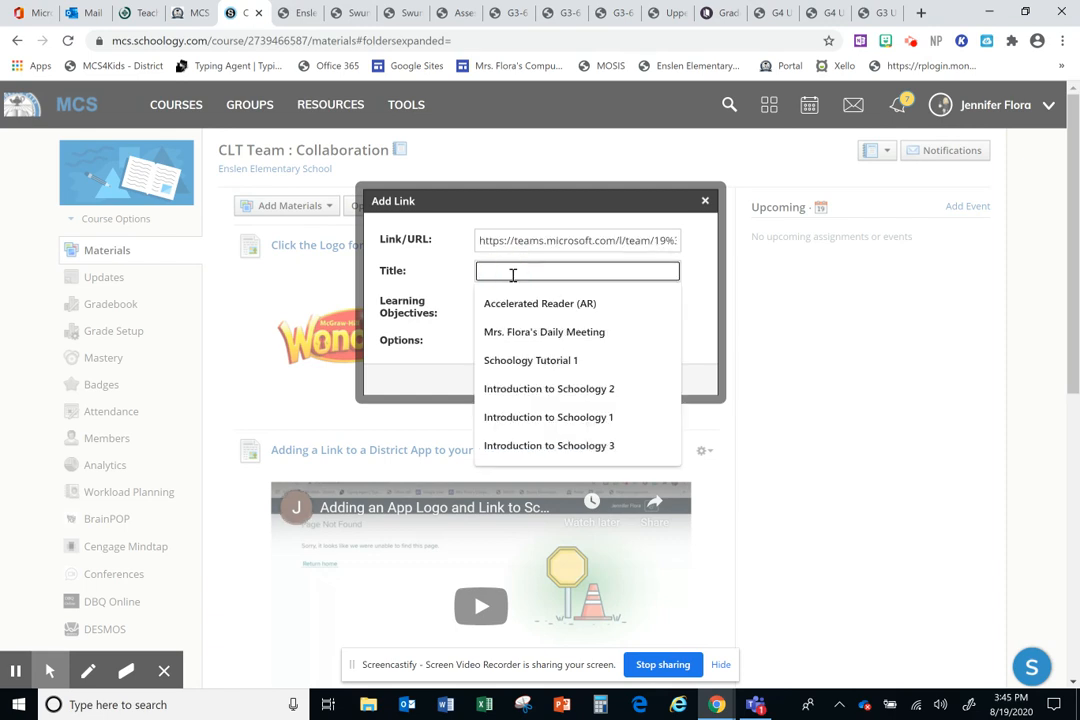
type("M")
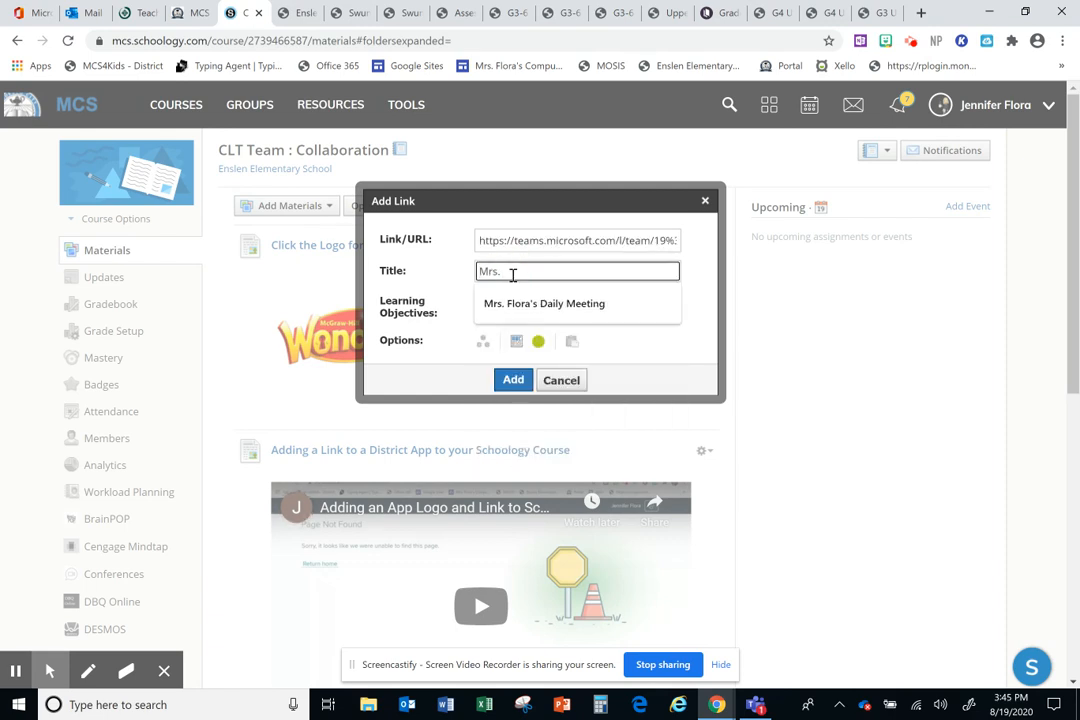
type("rs.")
key("Down")
key("Return")
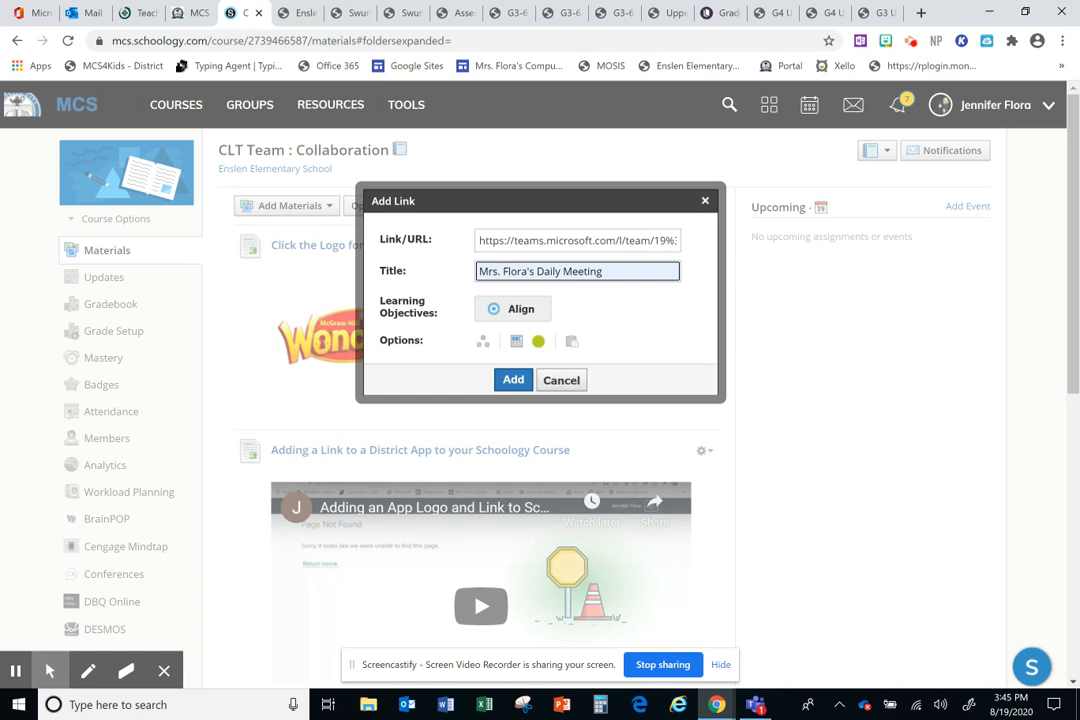
left_click(514, 344)
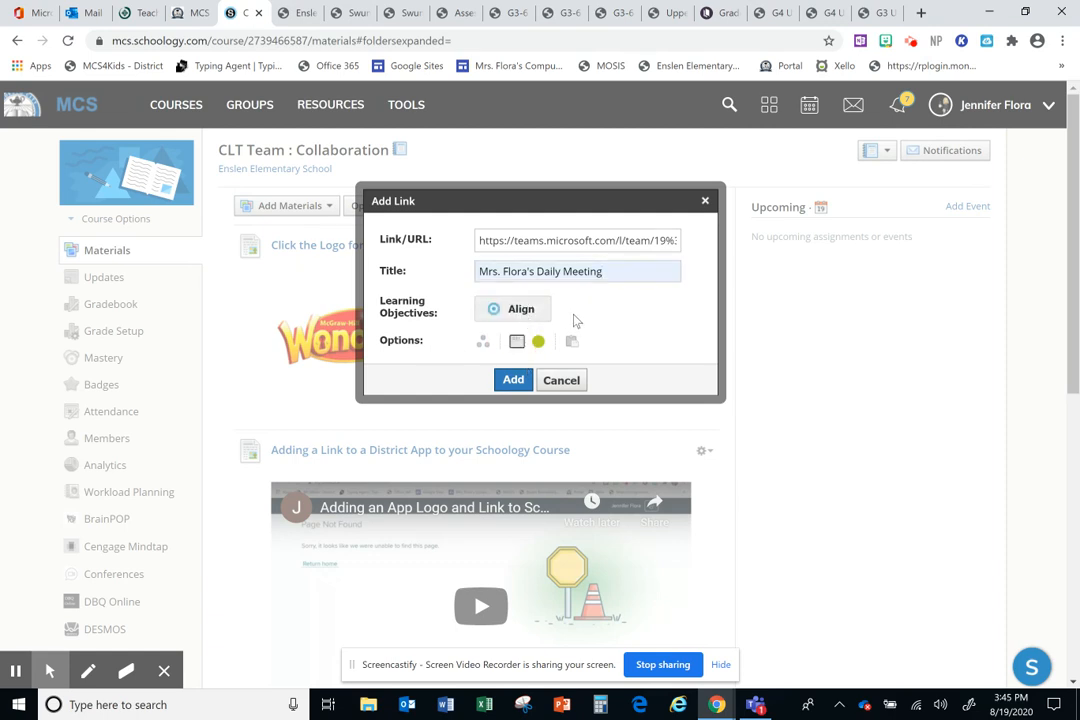
Add the daily meeting link to the course materials and move it to the top of the list, above the ConnectEd/Wonders item.
left_click(514, 381)
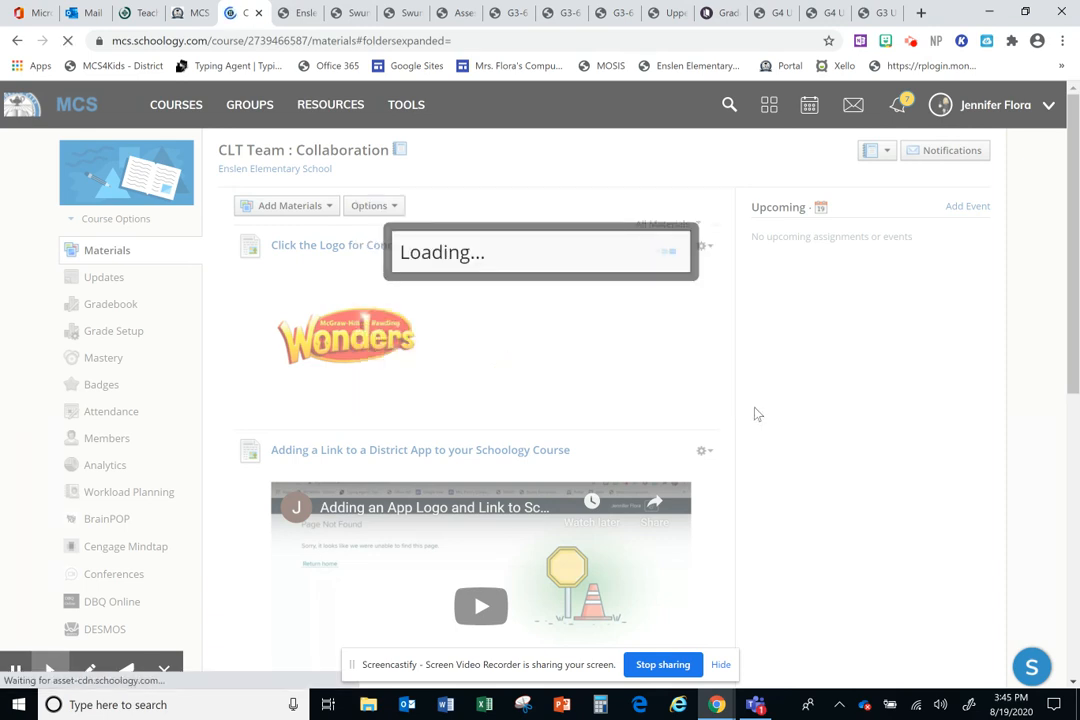
scroll(757, 414, "down", 5)
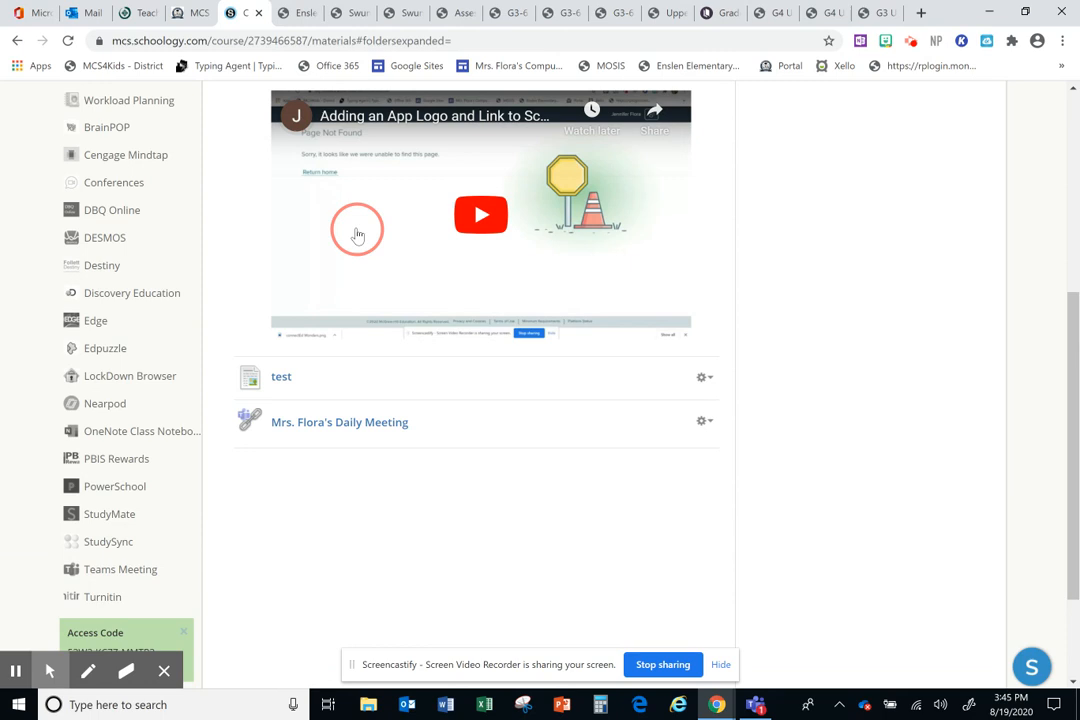
scroll(362, 88, "up", 3)
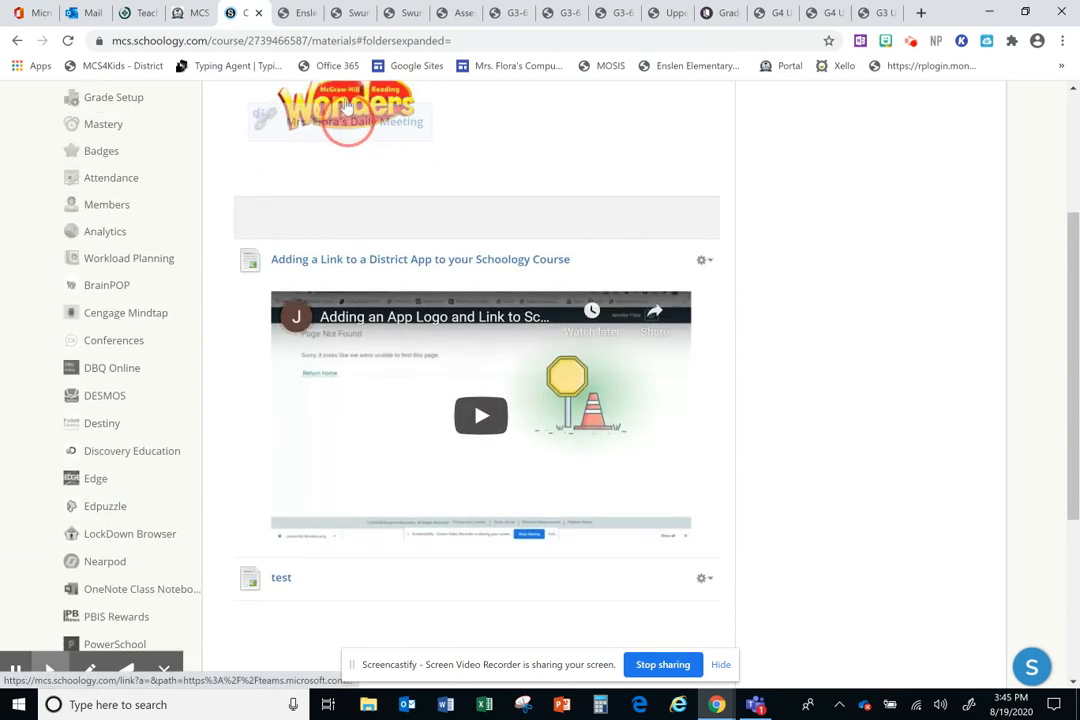
scroll(350, 82, "up", 2)
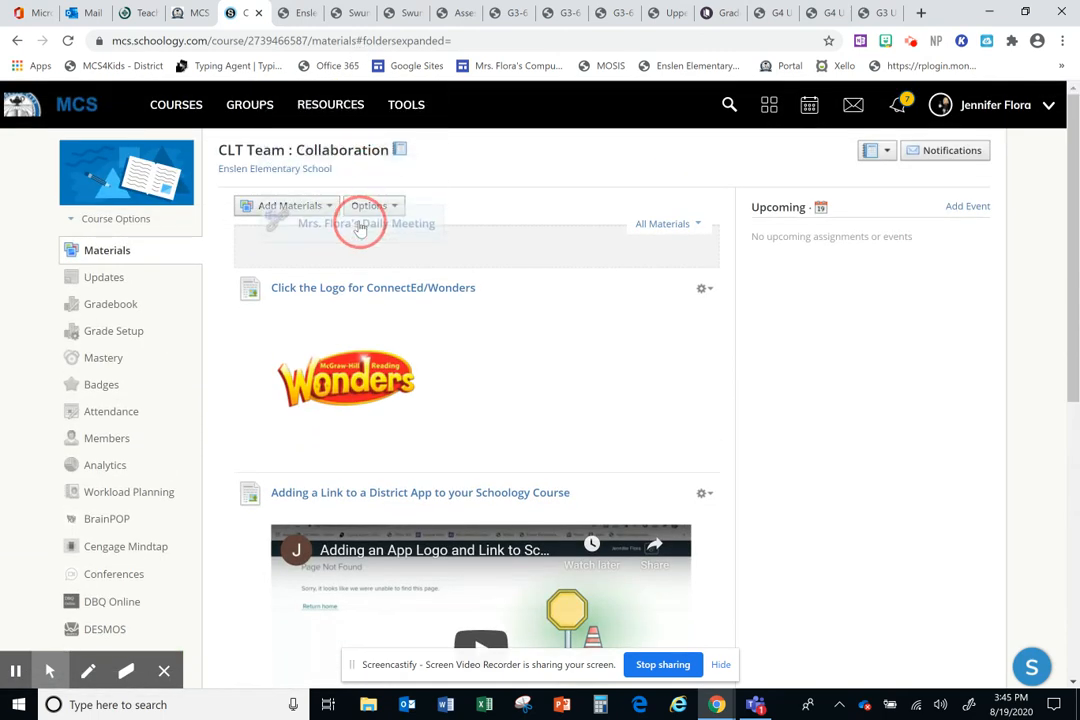
left_click_drag(355, 248, 354, 248)
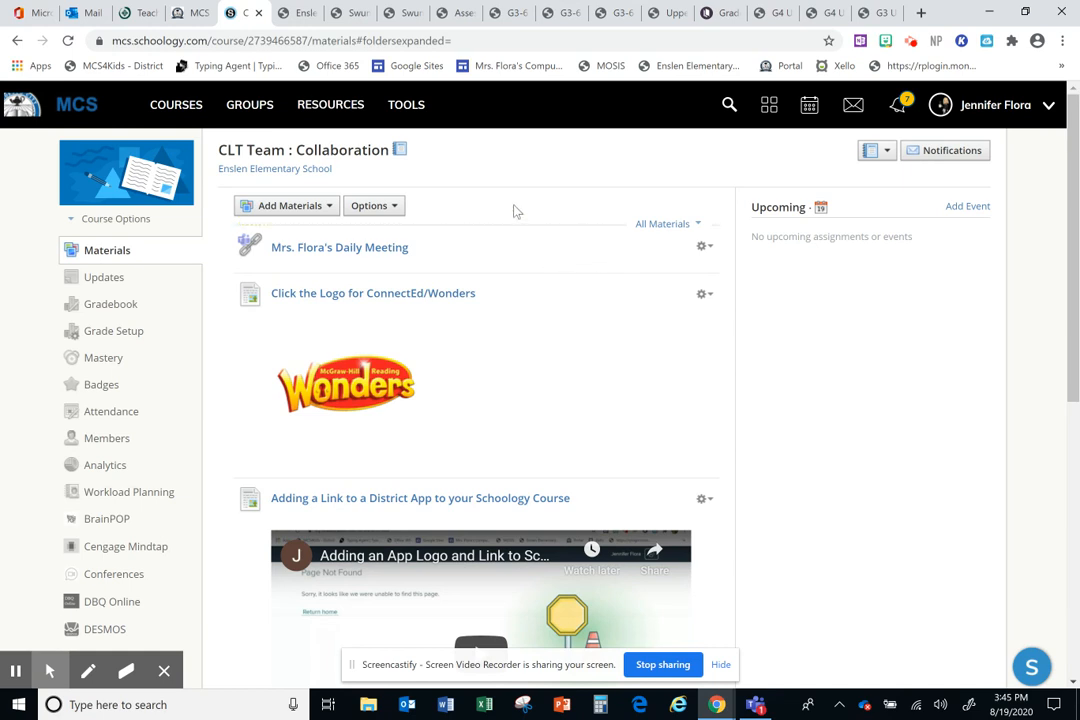
Review the actions available for the daily meeting link, including copying it to another course.
left_click(704, 247)
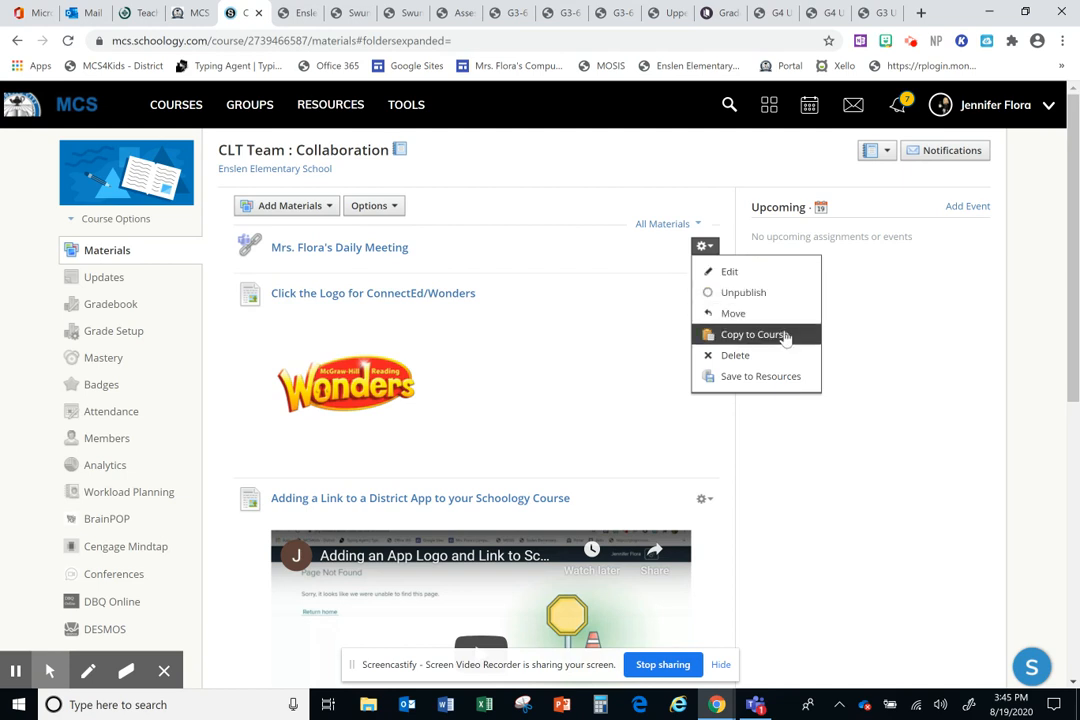
left_click(544, 177)
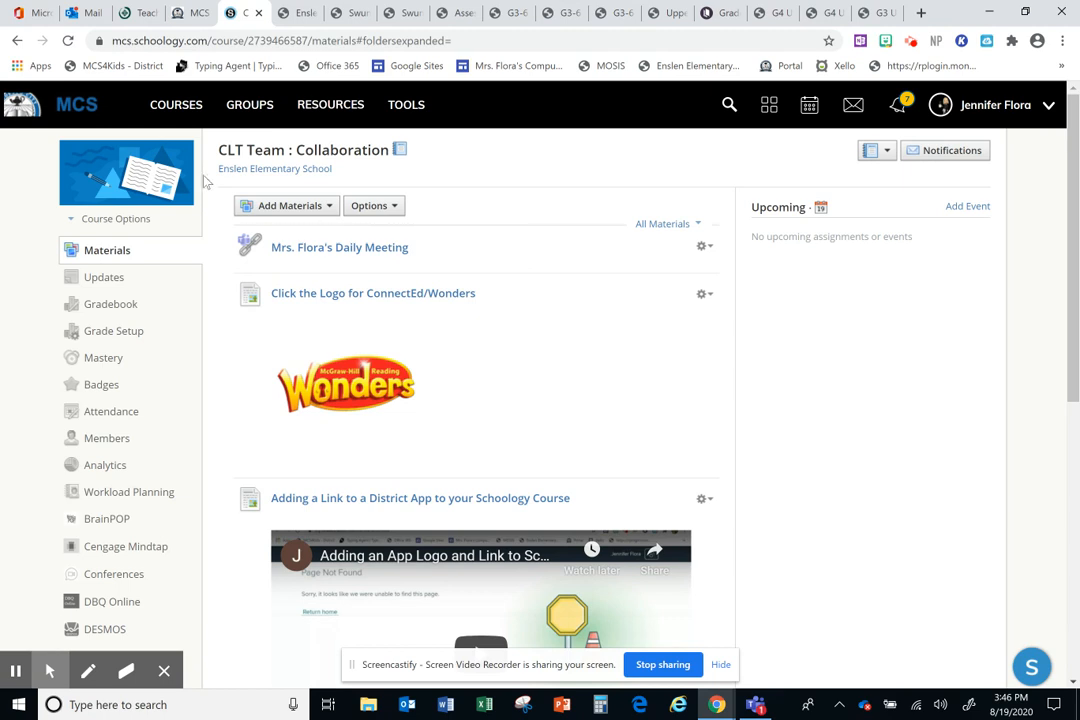
Open the course's Updates page and look over the posted daily meeting links and the course apps.
left_click(104, 280)
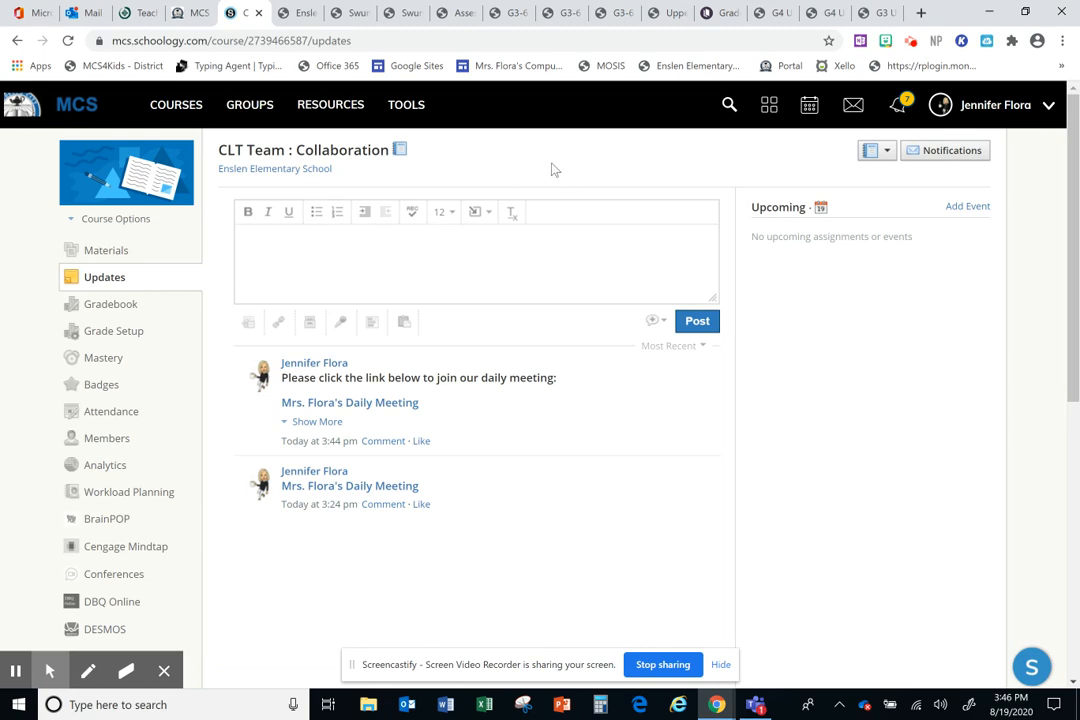
scroll(246, 362, "down", 3)
left_click(228, 291)
scroll(228, 291, "down", 2)
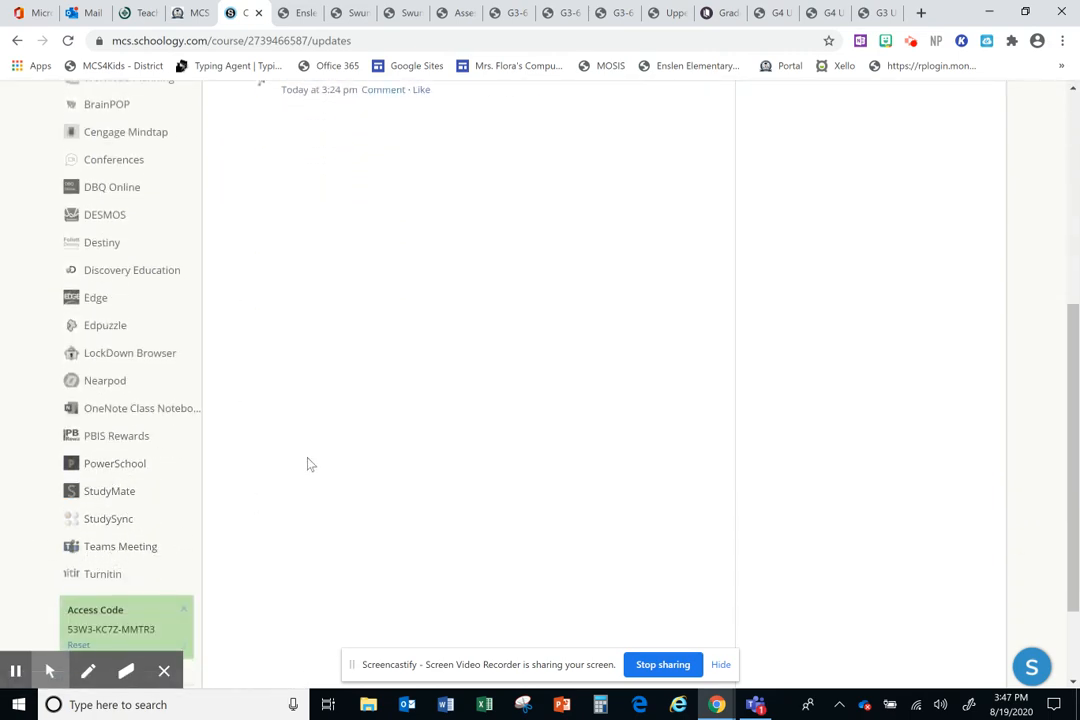
scroll(306, 463, "up", 5)
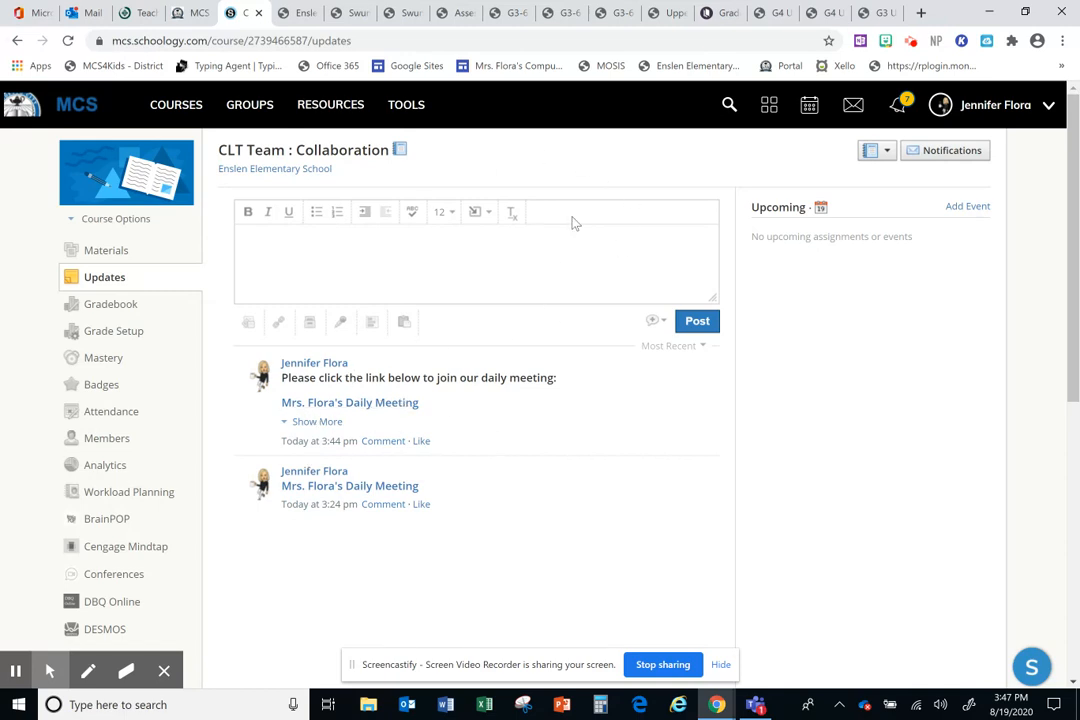
Switch to Microsoft Teams, view the class team's General channel, and return to the Schoology course updates.
left_click(755, 704)
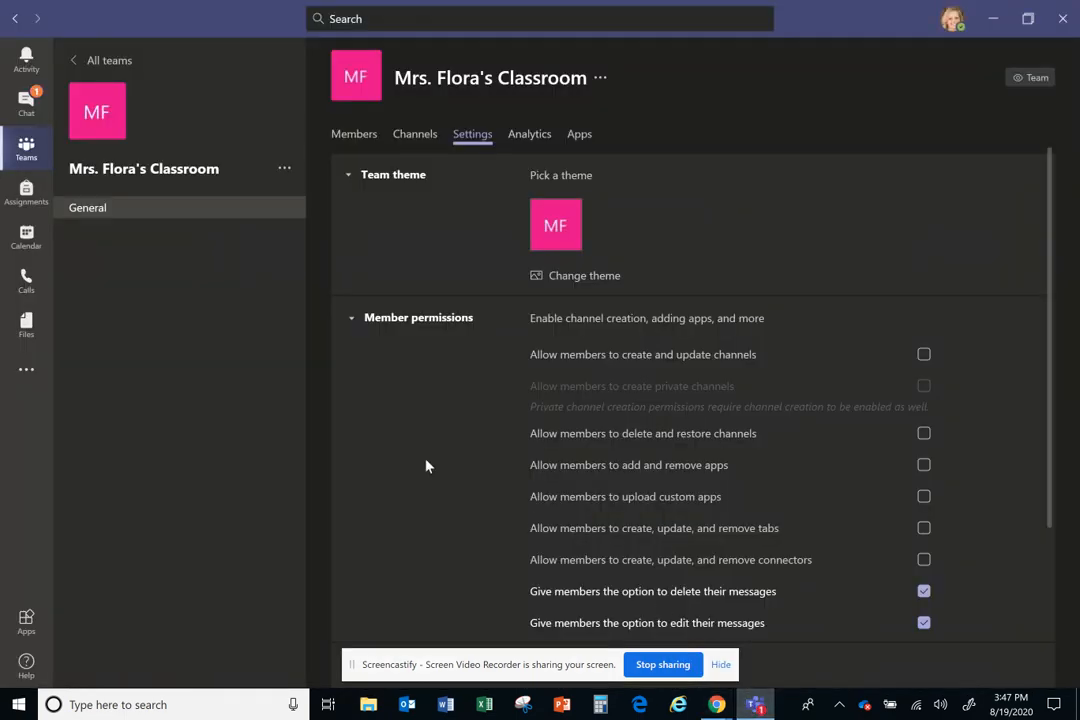
left_click(27, 158)
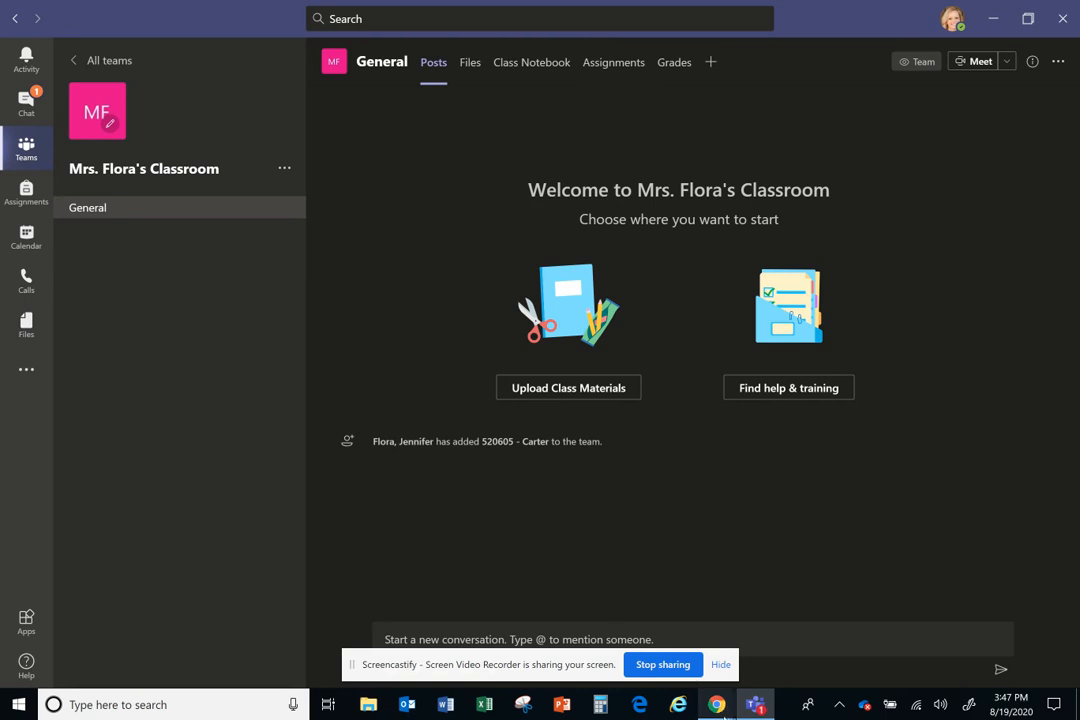
left_click(689, 665)
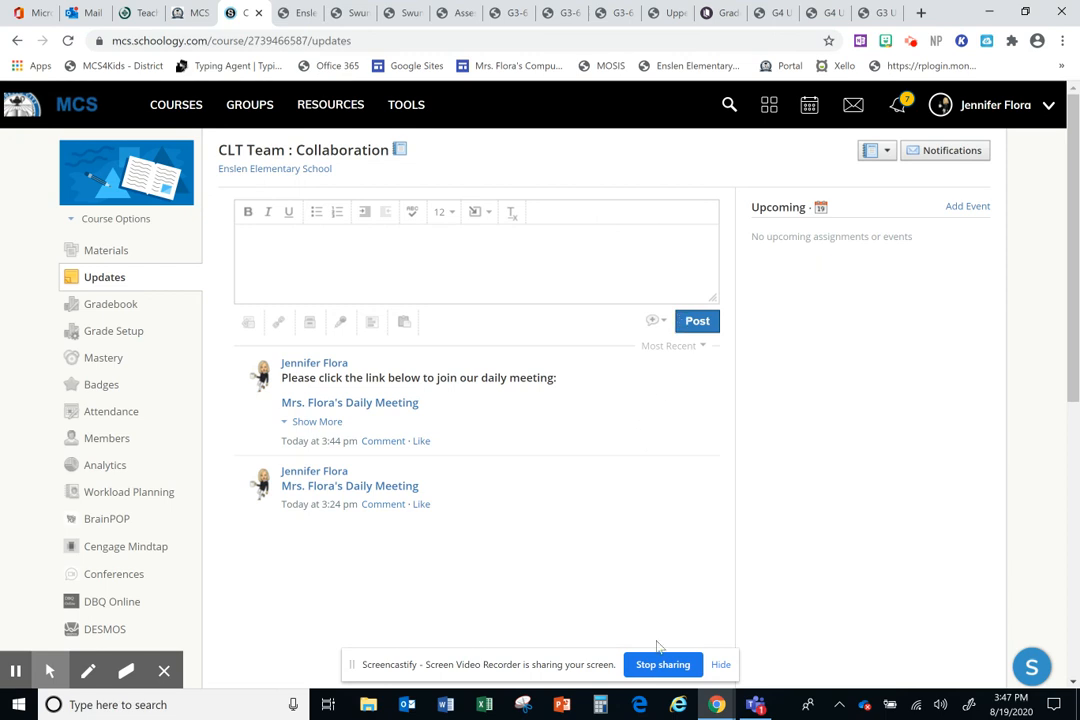
mouse_move(46, 673)
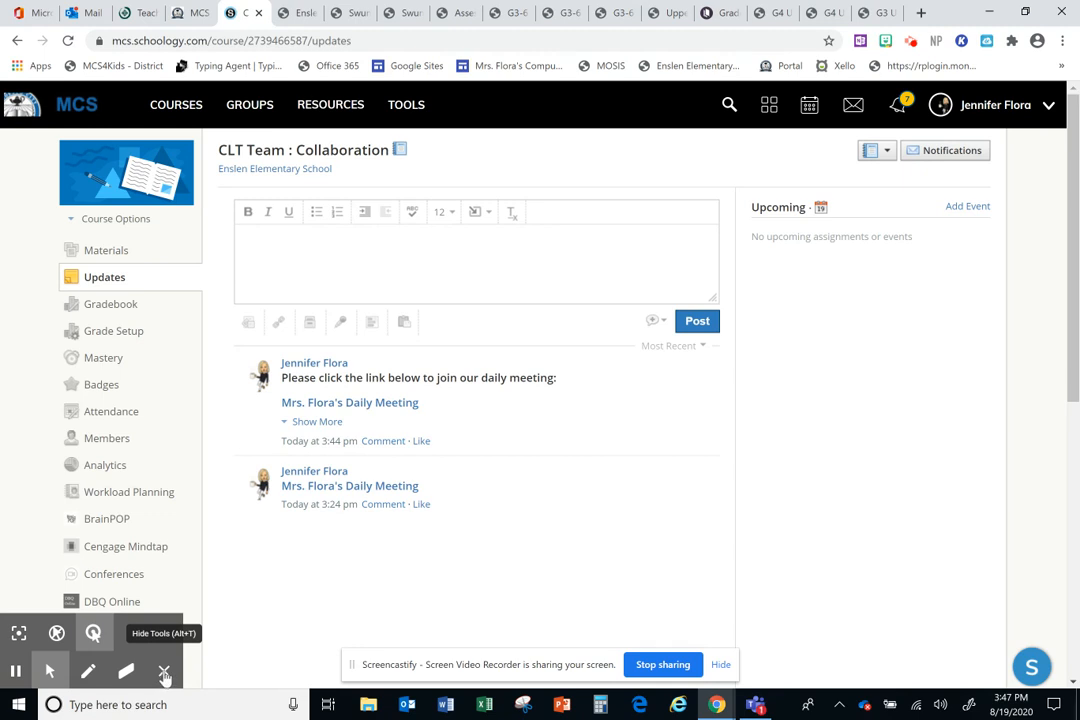
left_click(165, 676)
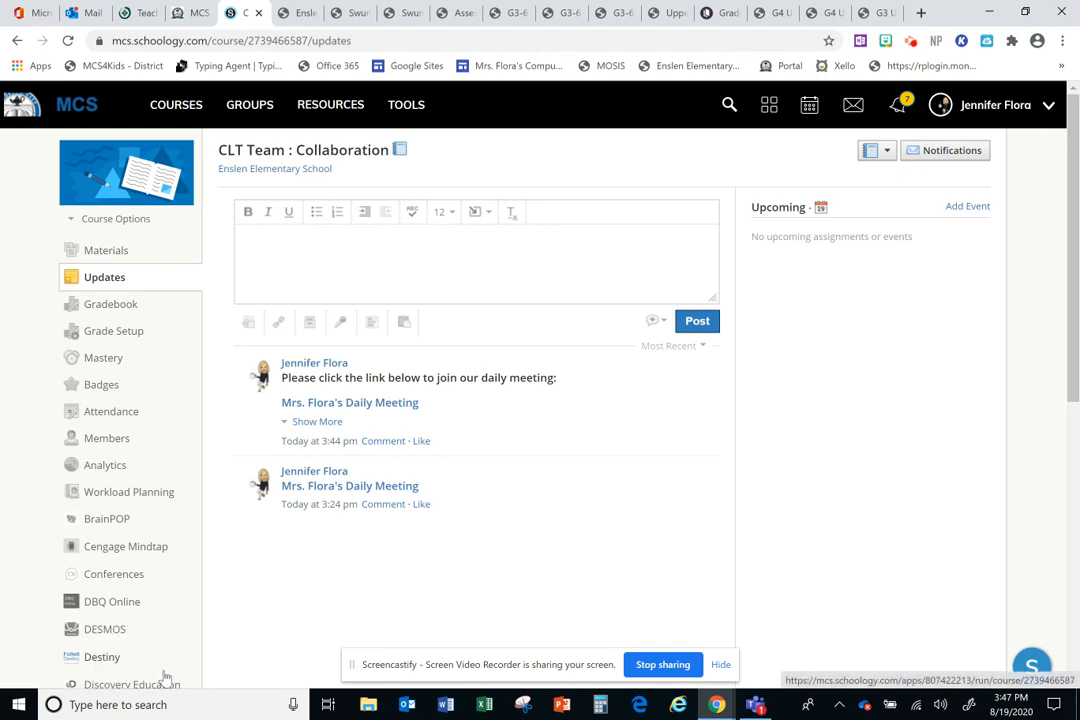